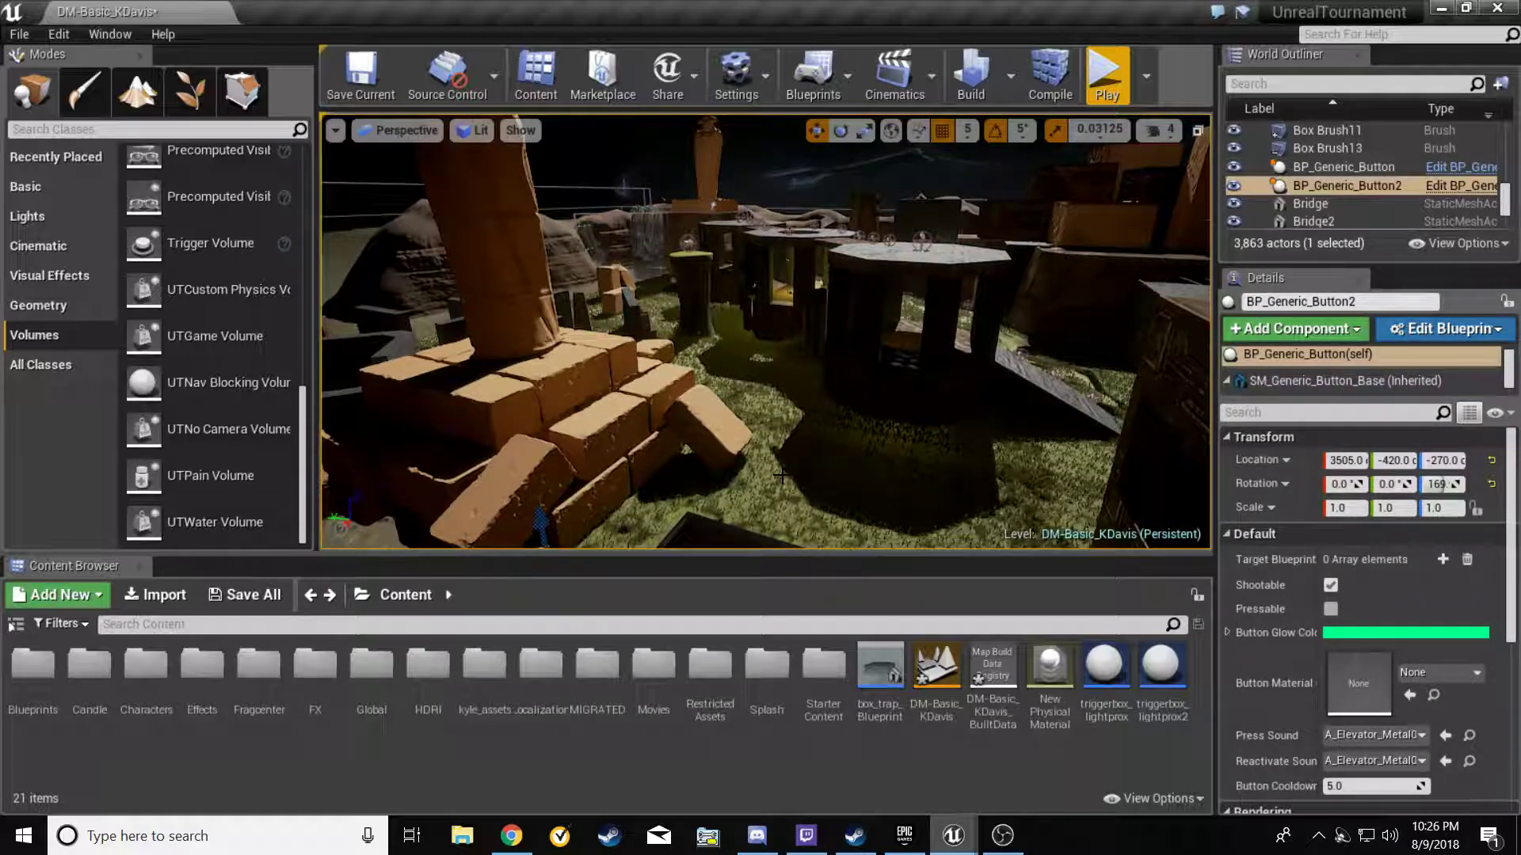
Survey the outdoor arena from above, covering the octagonal towers, the curved cover walls and the statue on its block base
right_click_drag(765, 331, 865, 489)
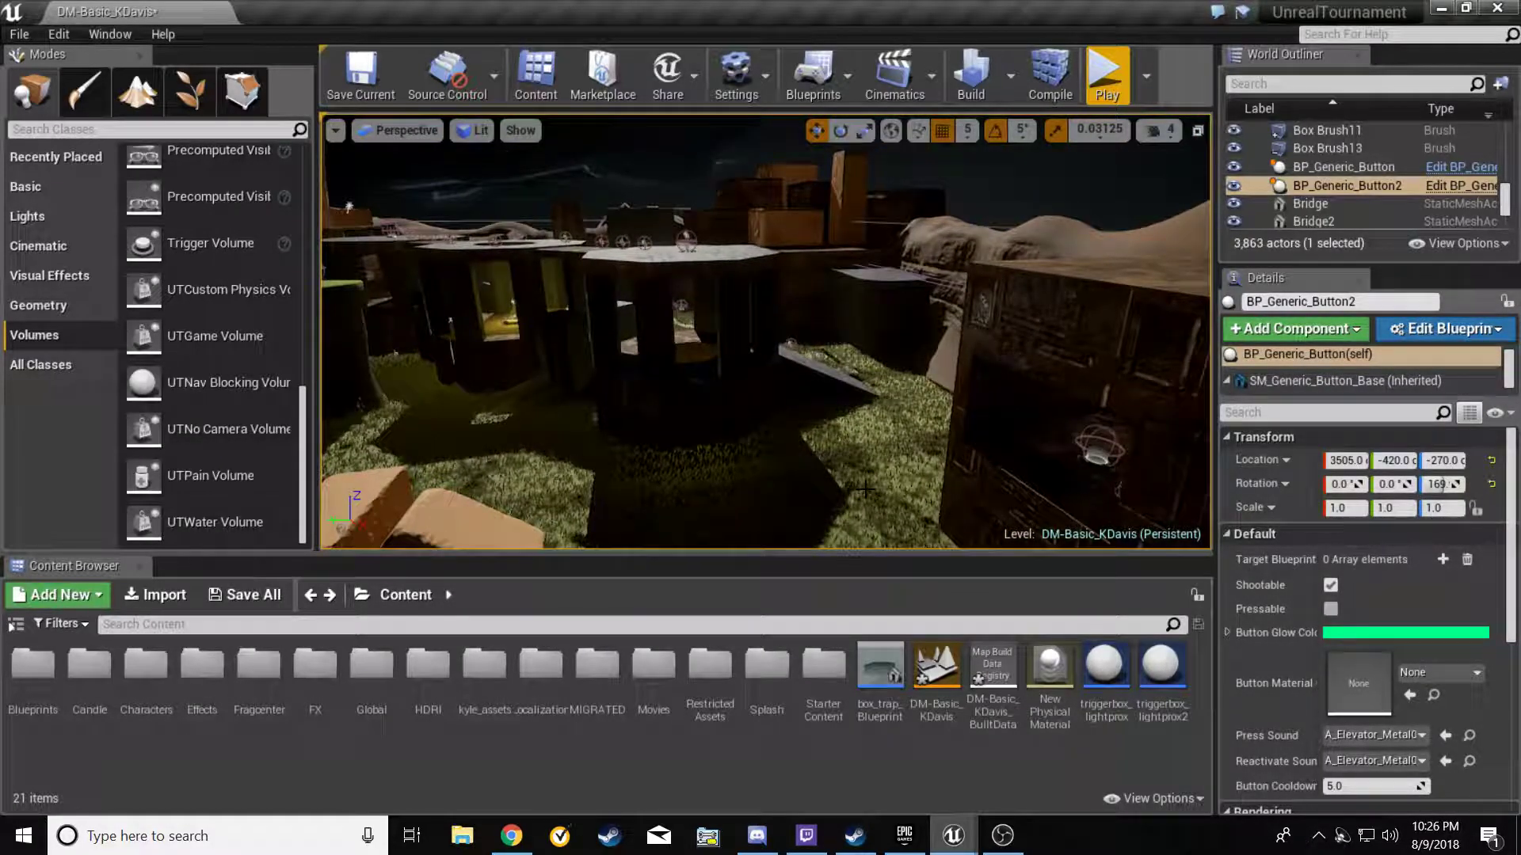
right_click_drag(765, 331, 774, 472)
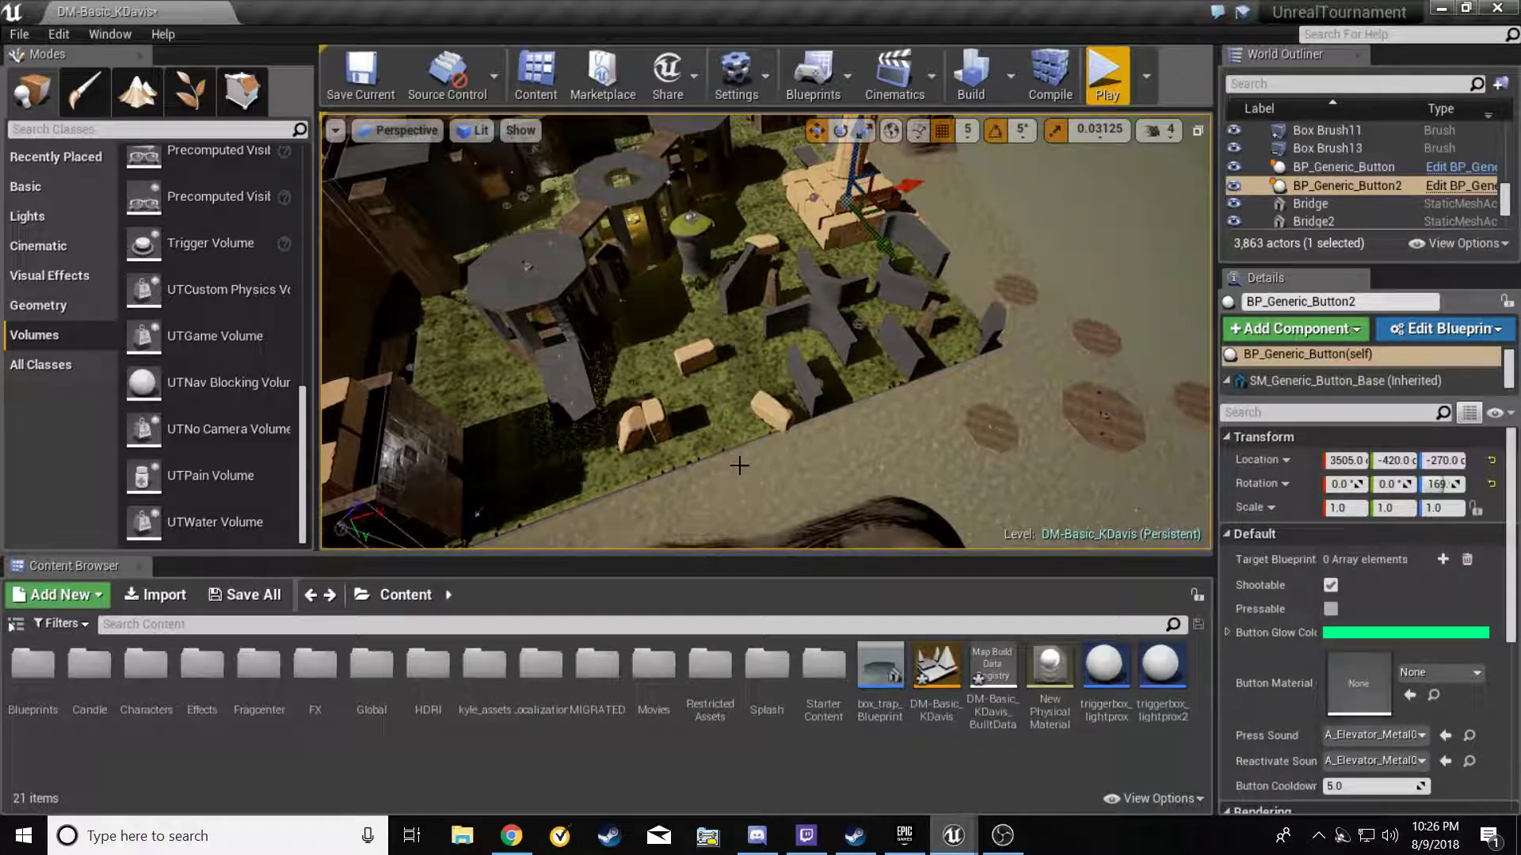
right_click_drag(977, 278, 779, 465)
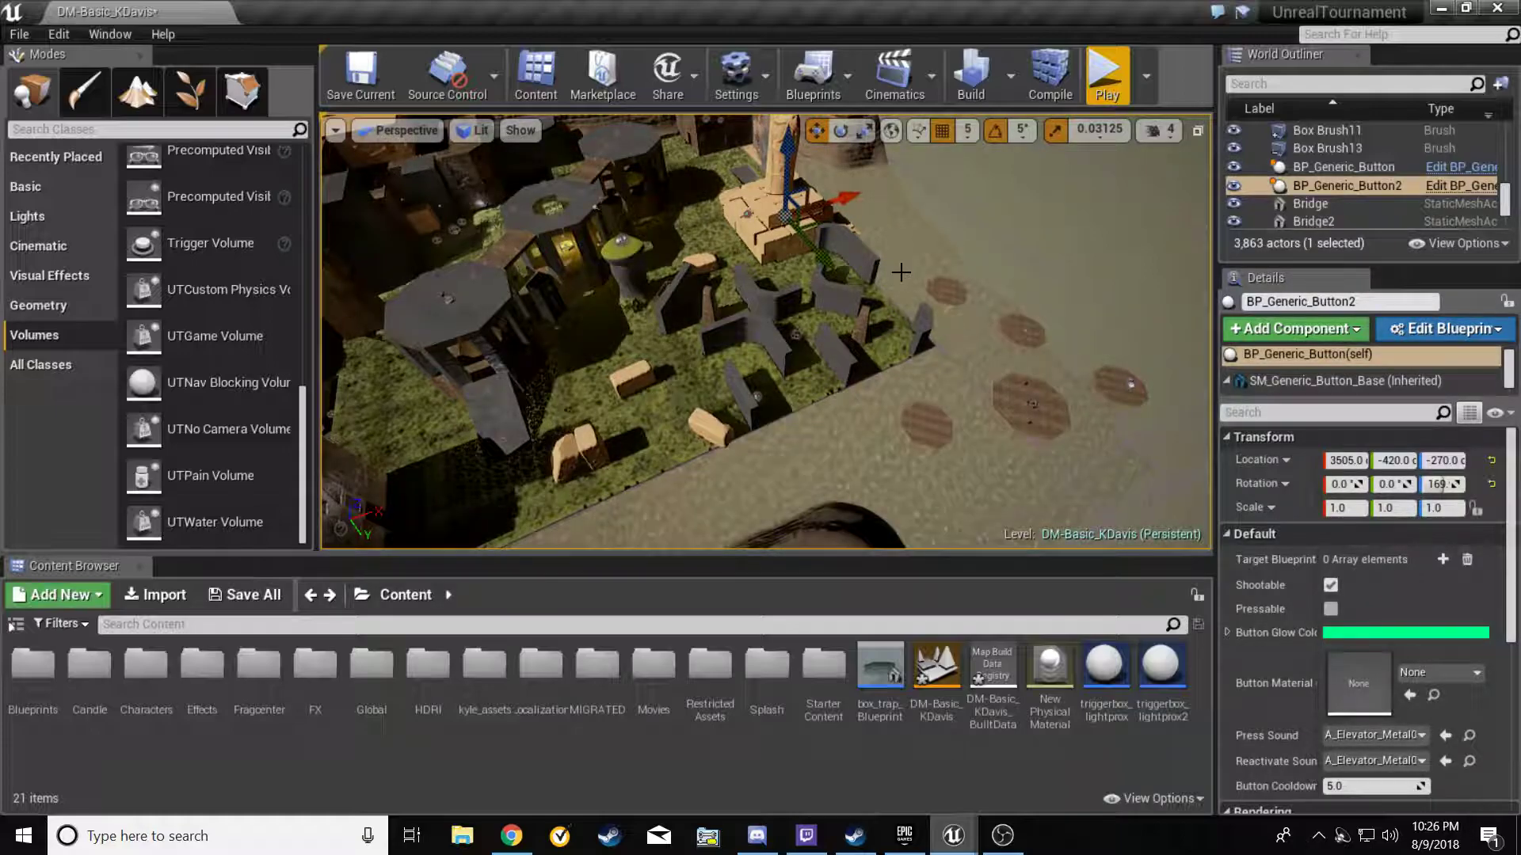
right_click_drag(909, 467, 776, 396)
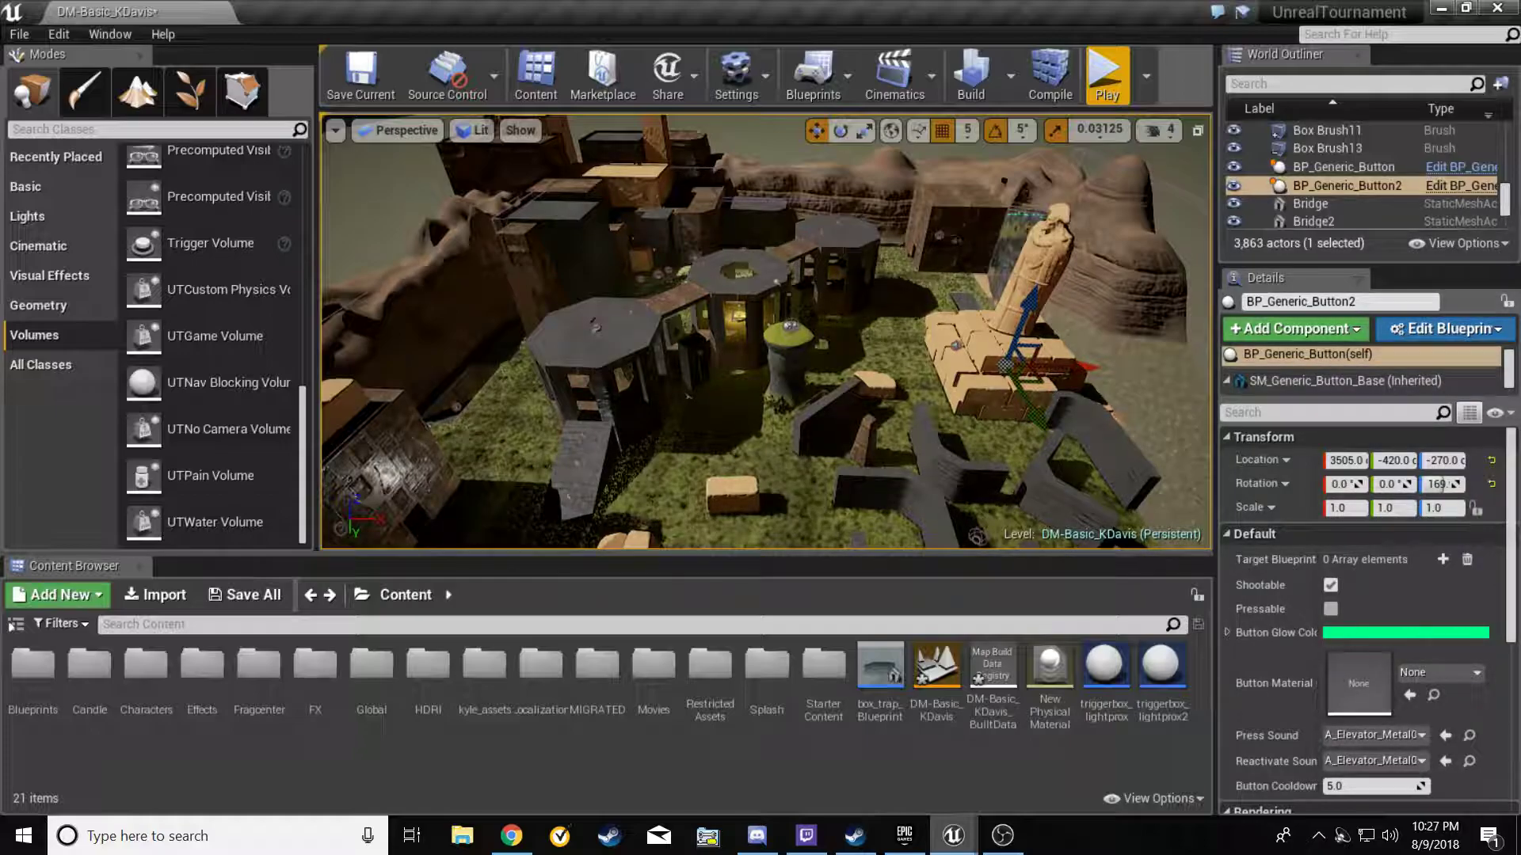
right_click_drag(776, 396, 594, 475)
key("w")
key("s")
key("d")
key("w")
key("e")
key("s")
key("w")
key("w")
key("w")
key("w")
key("w")
key("w")
key("w")
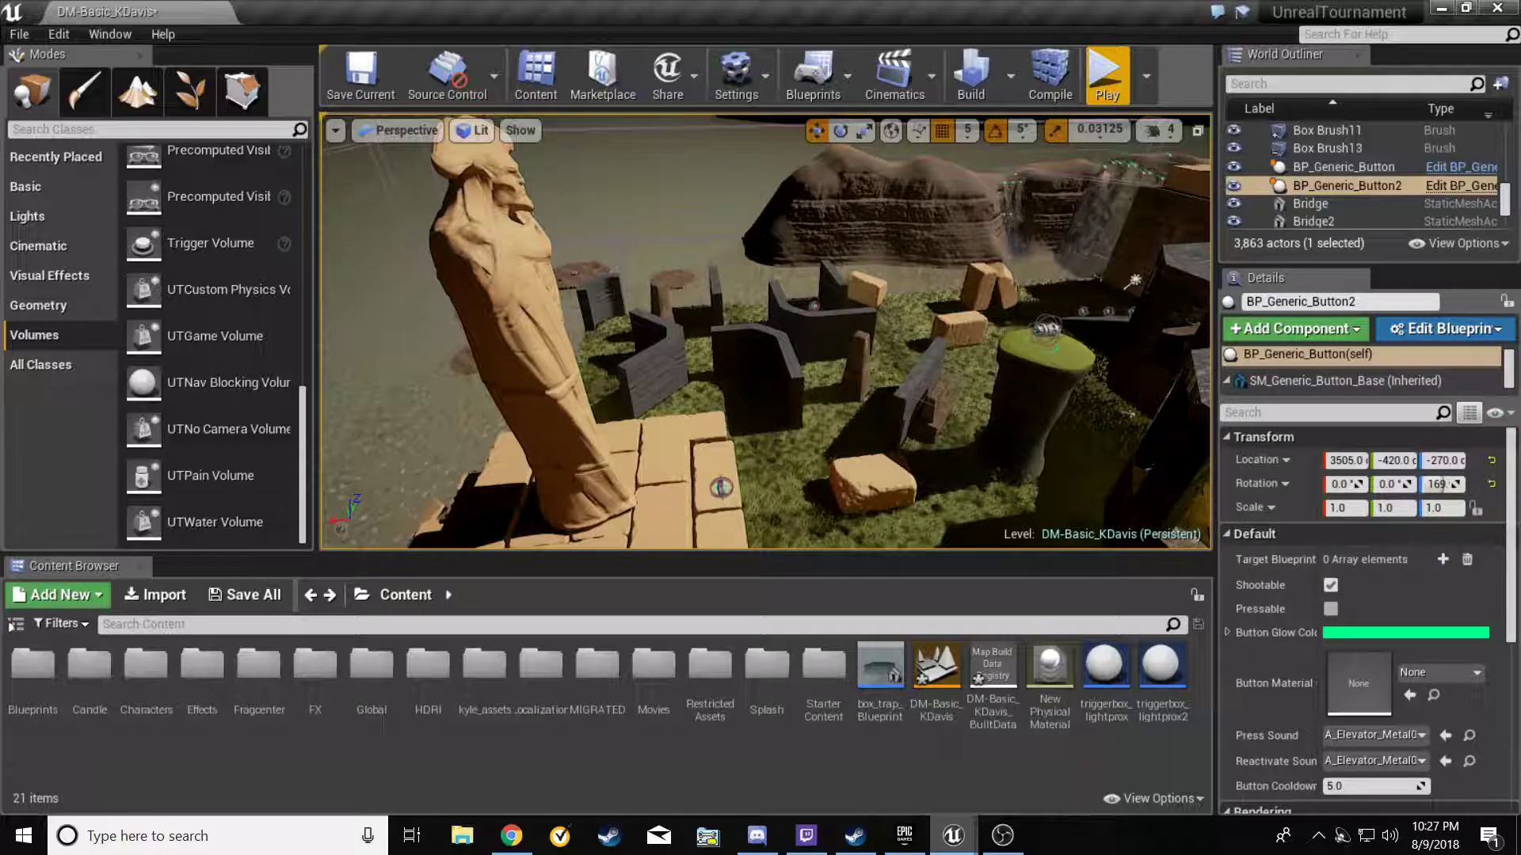
Examine the curved walls beside the statue, the octagonal towers at ground level and the underground chamber
right_click_drag(765, 332, 765, 253)
key("w")
key("a")
right_click_drag(765, 332, 990, 333)
key("a")
right_click_drag(743, 404, 796, 416)
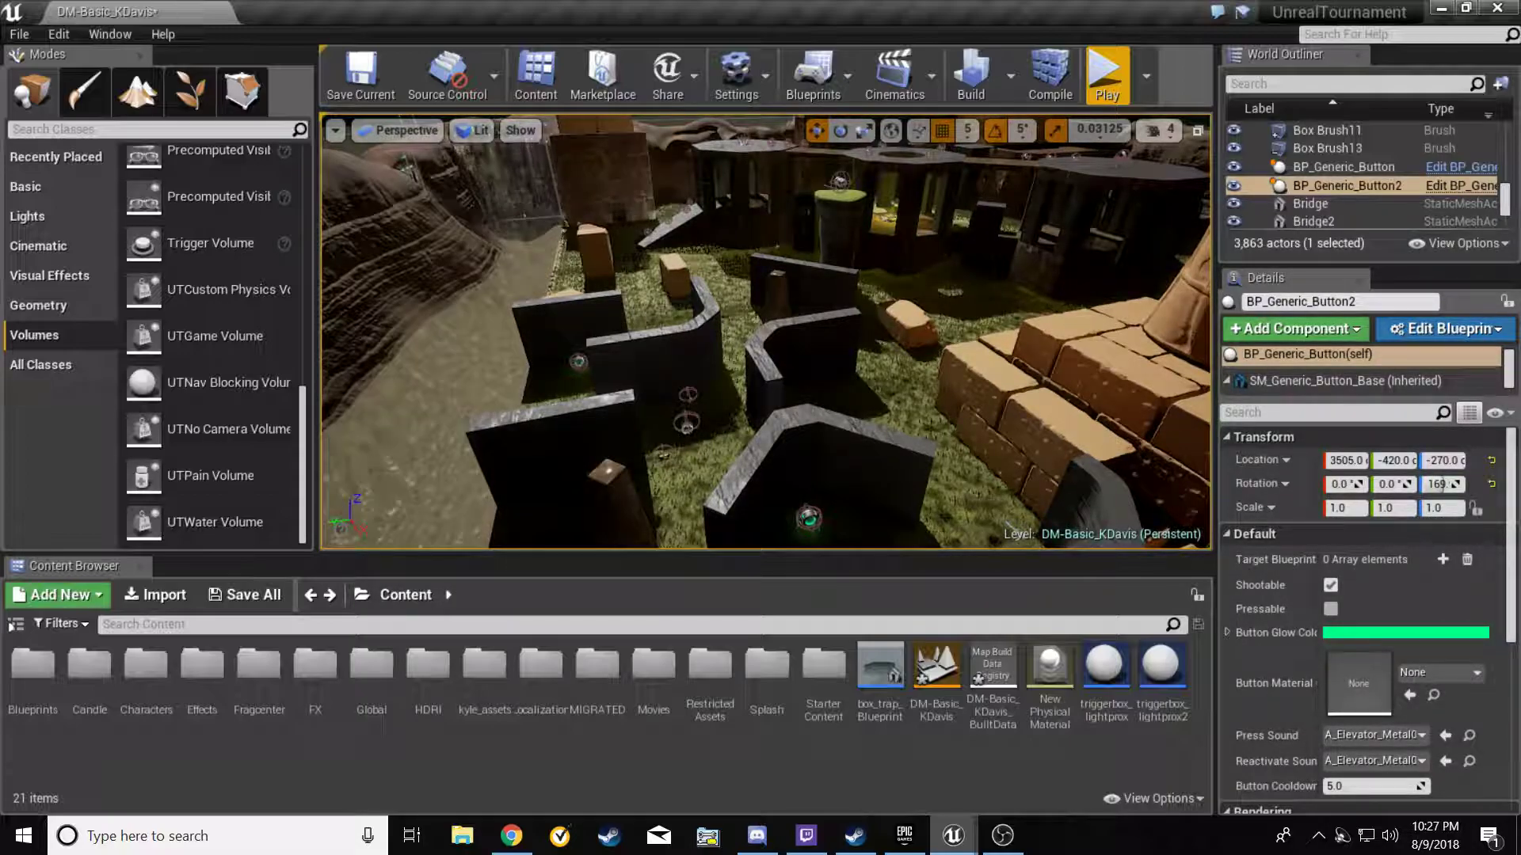
right_click_drag(808, 409, 681, 331)
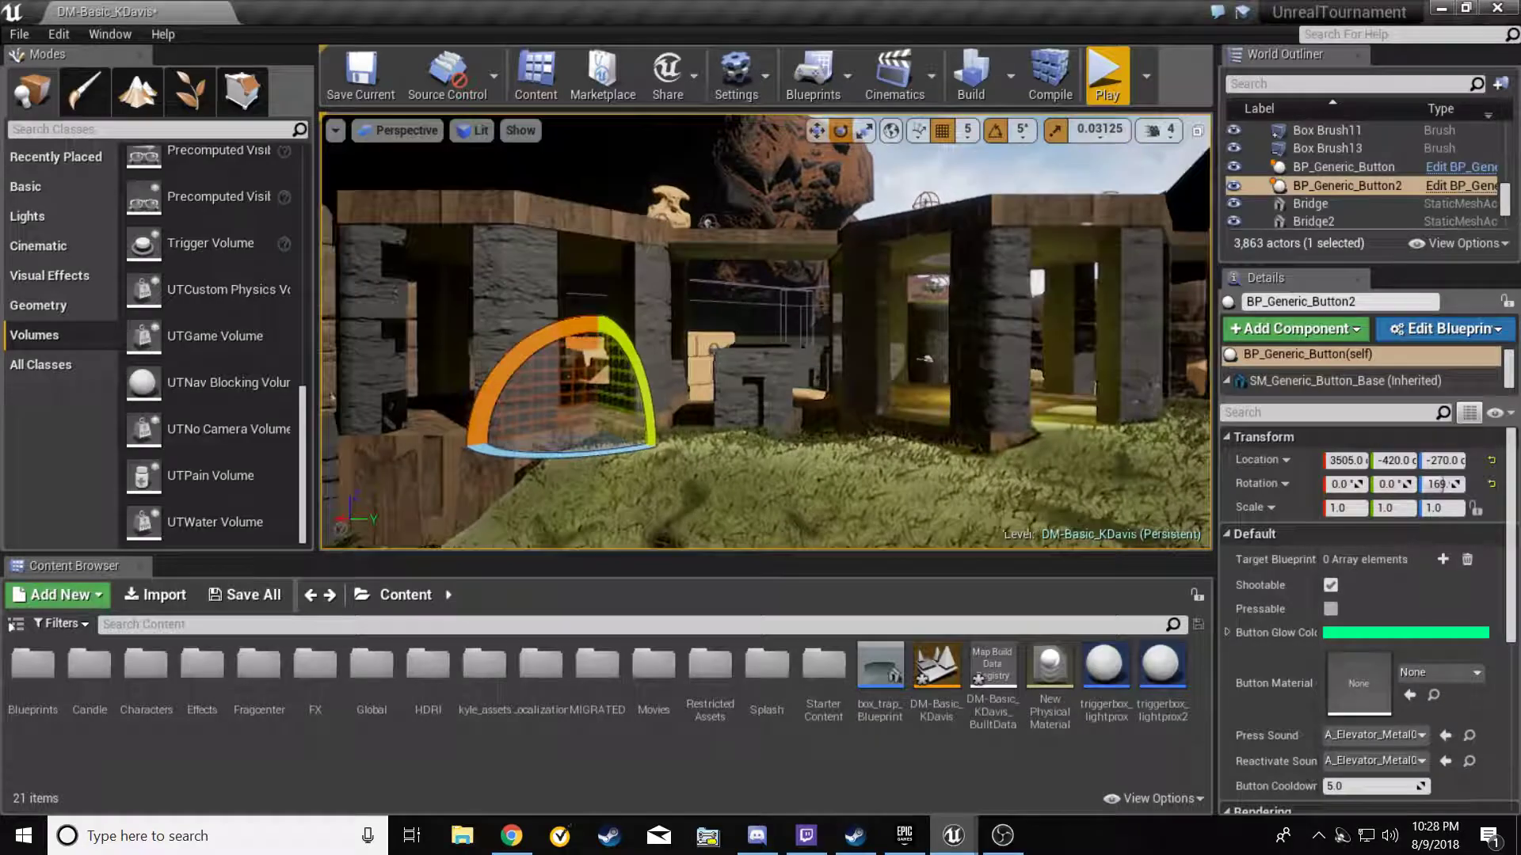
right_click_drag(681, 331, 661, 382)
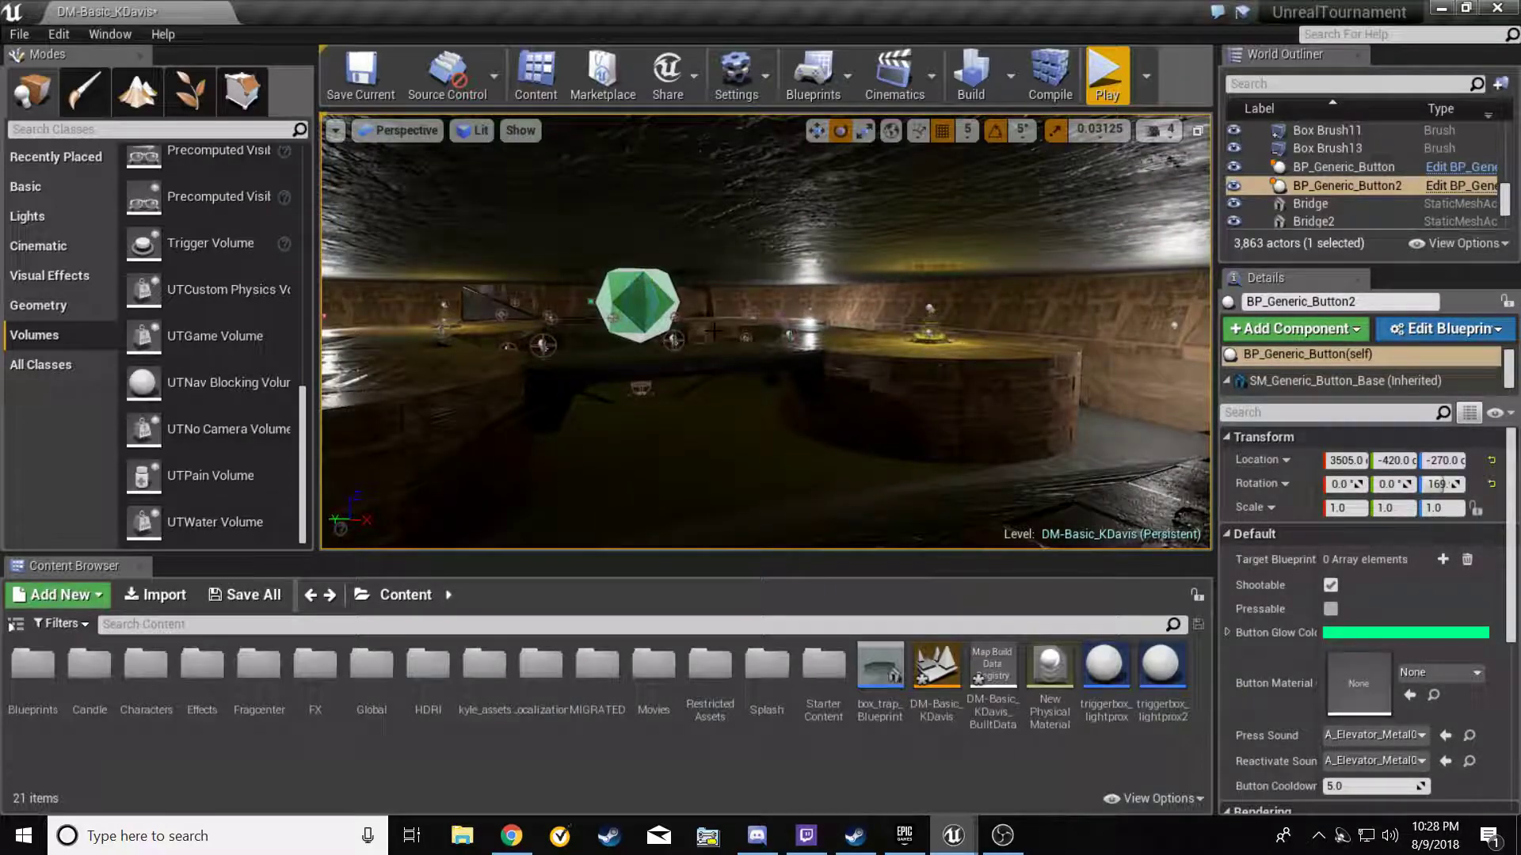
Inspect the ramp up to the octagonal towers, the selected generic button and the statue's block base from several sides
right_click_drag(765, 331, 847, 385)
key("a")
key("s")
right_click_drag(759, 451, 1036, 380)
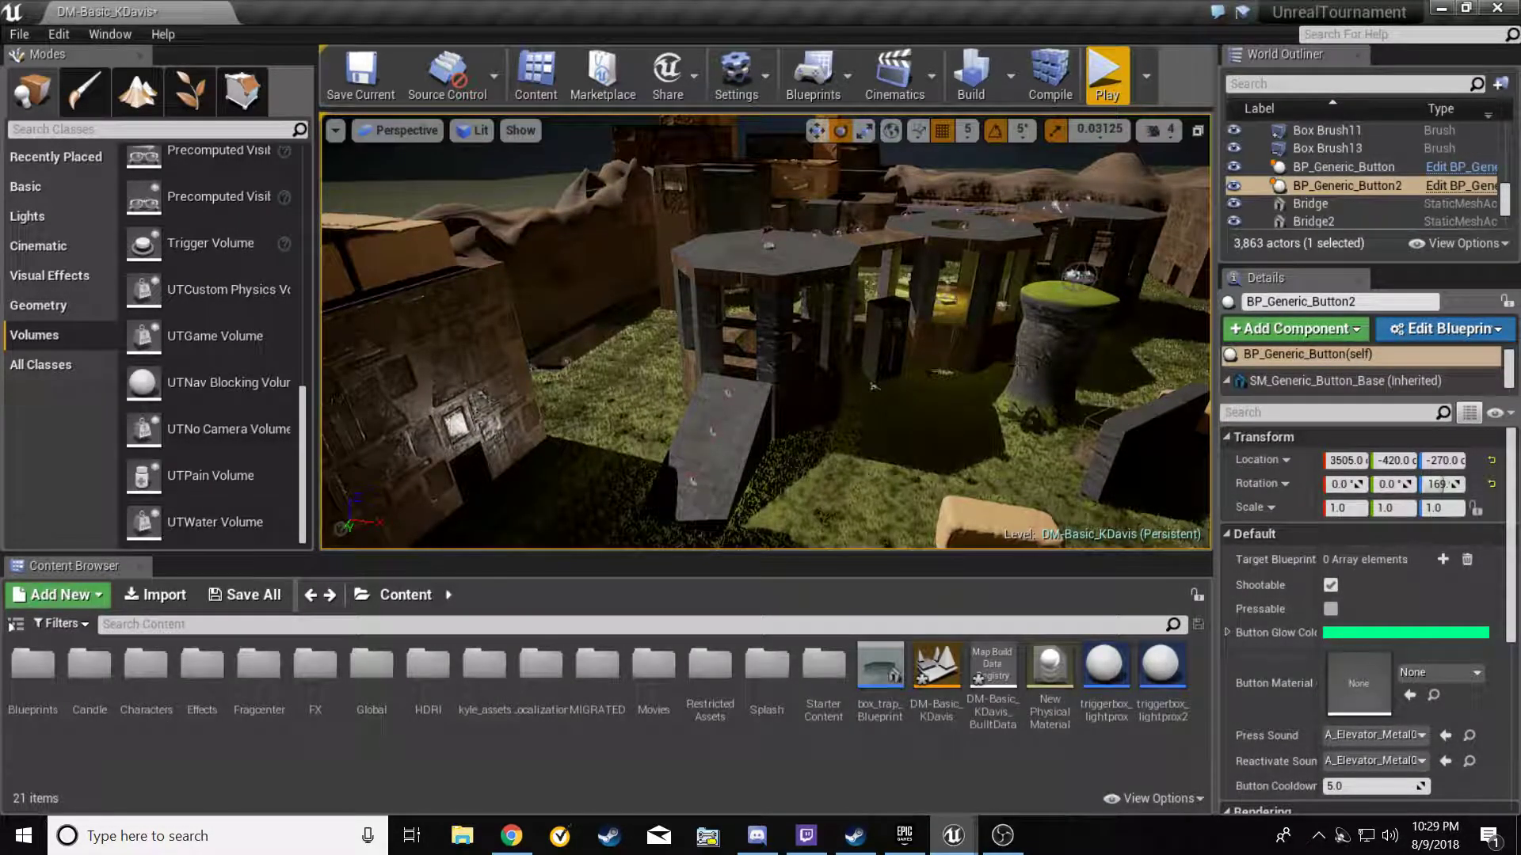
key("f")
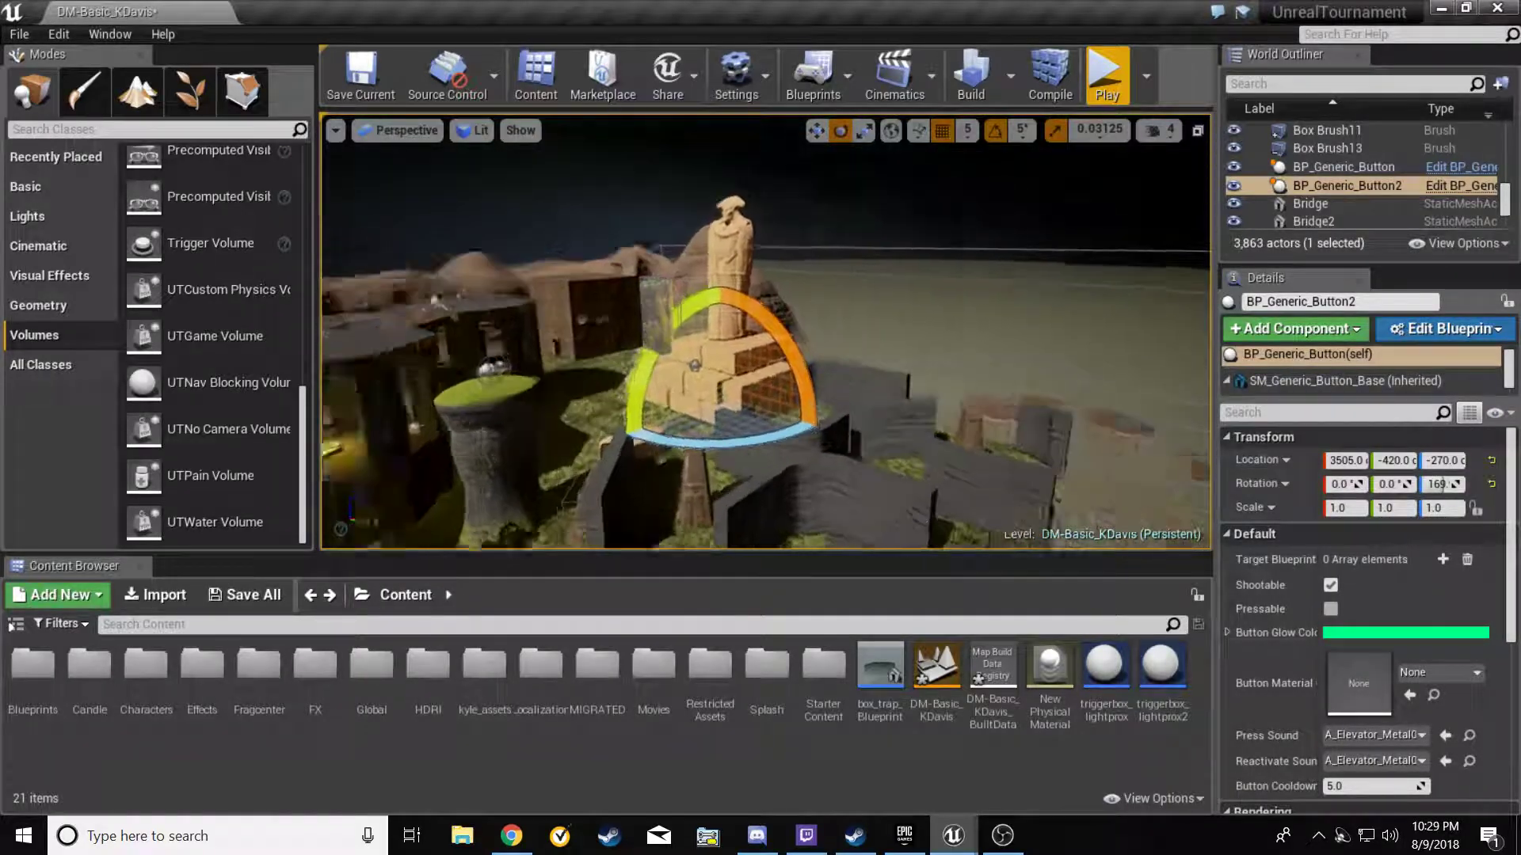
right_click_drag(766, 331, 467, 294)
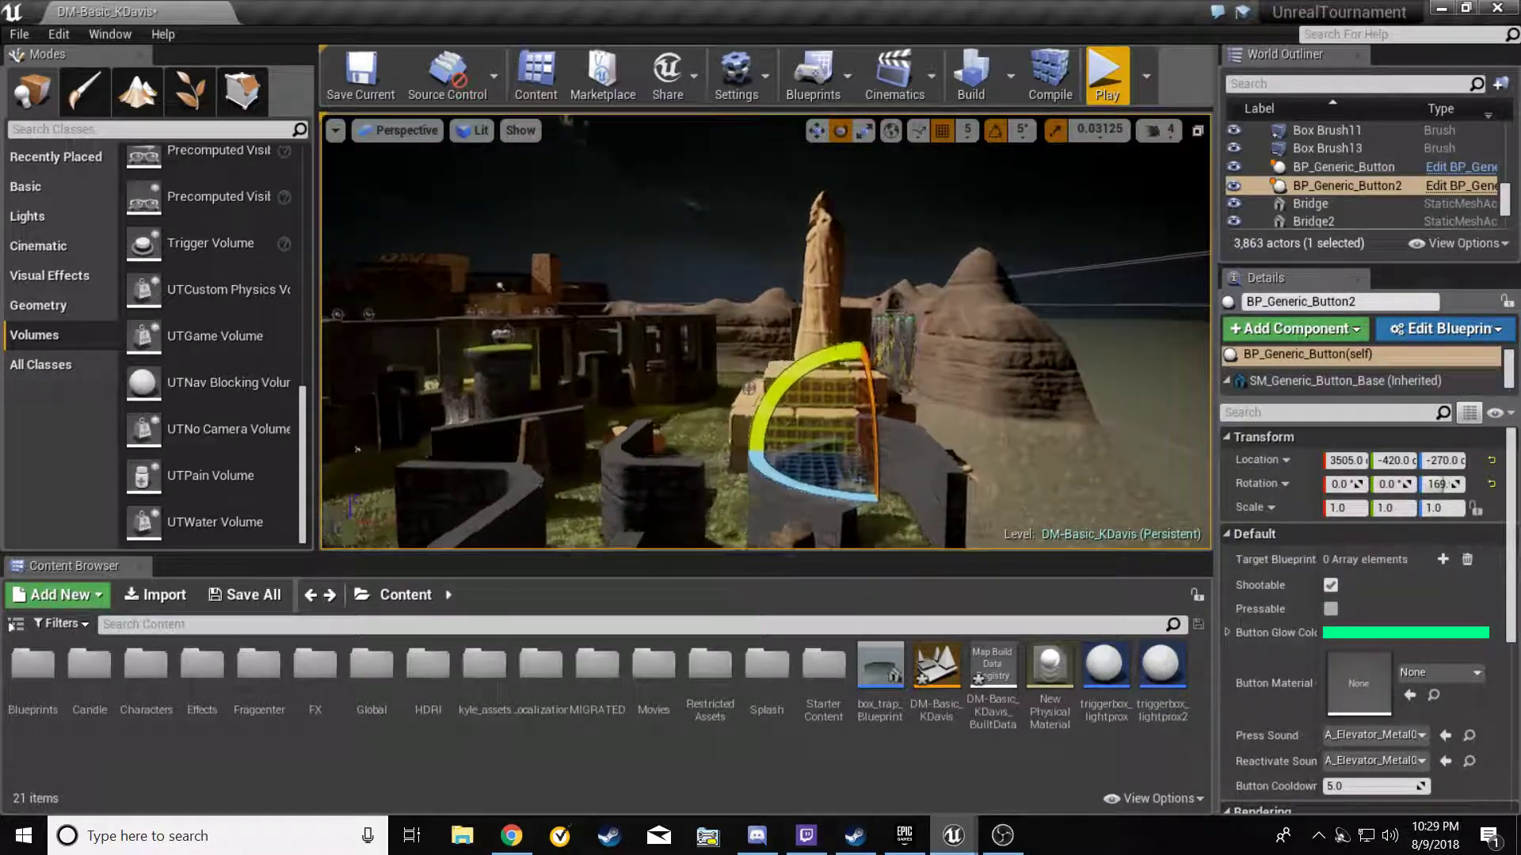
right_click_drag(765, 331, 916, 367)
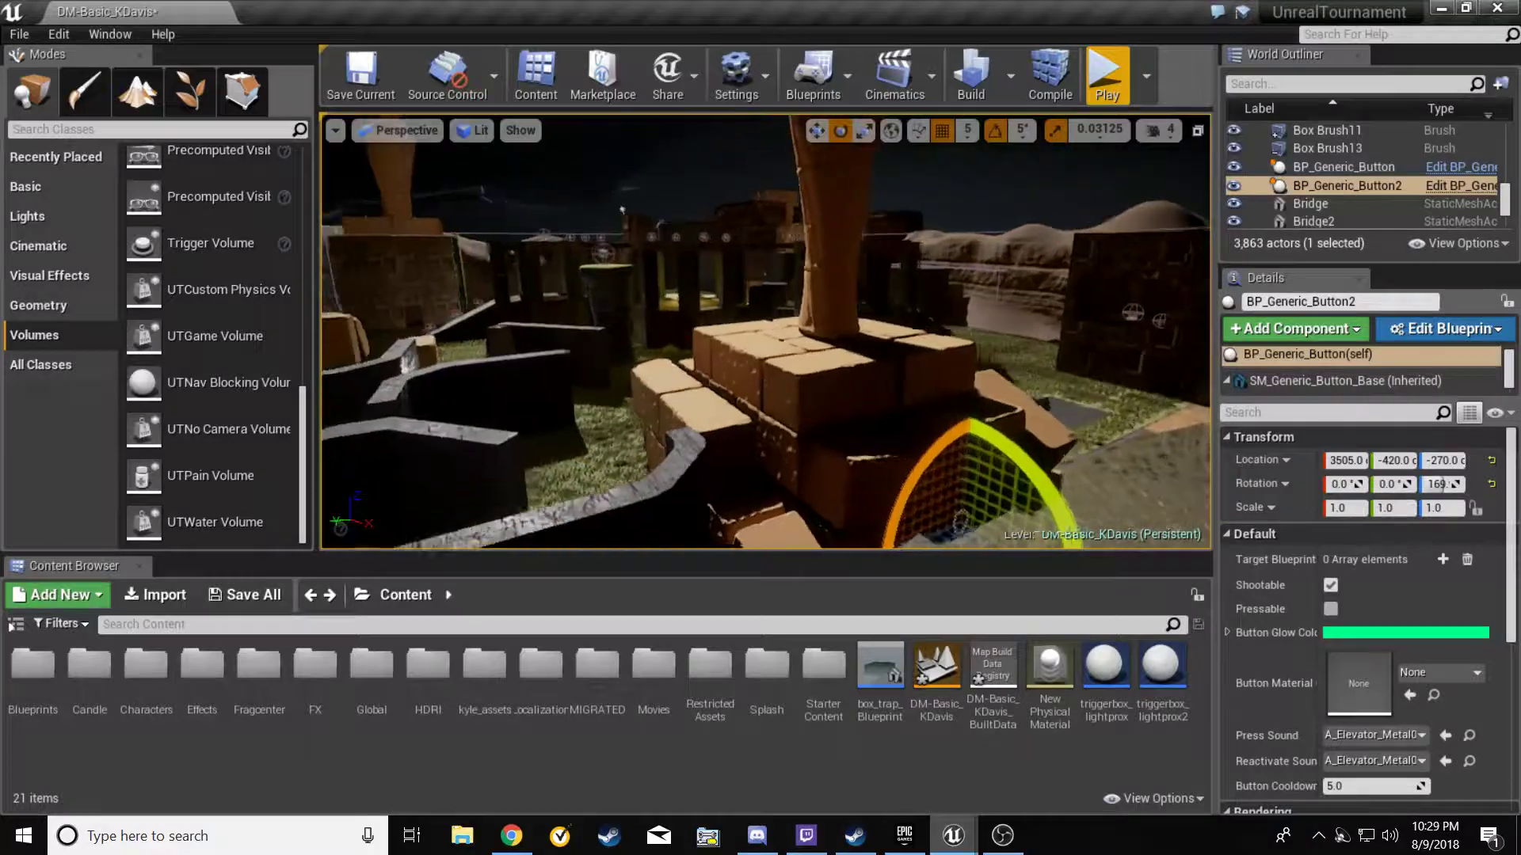
right_click_drag(765, 331, 602, 336)
right_click_drag(765, 331, 673, 316)
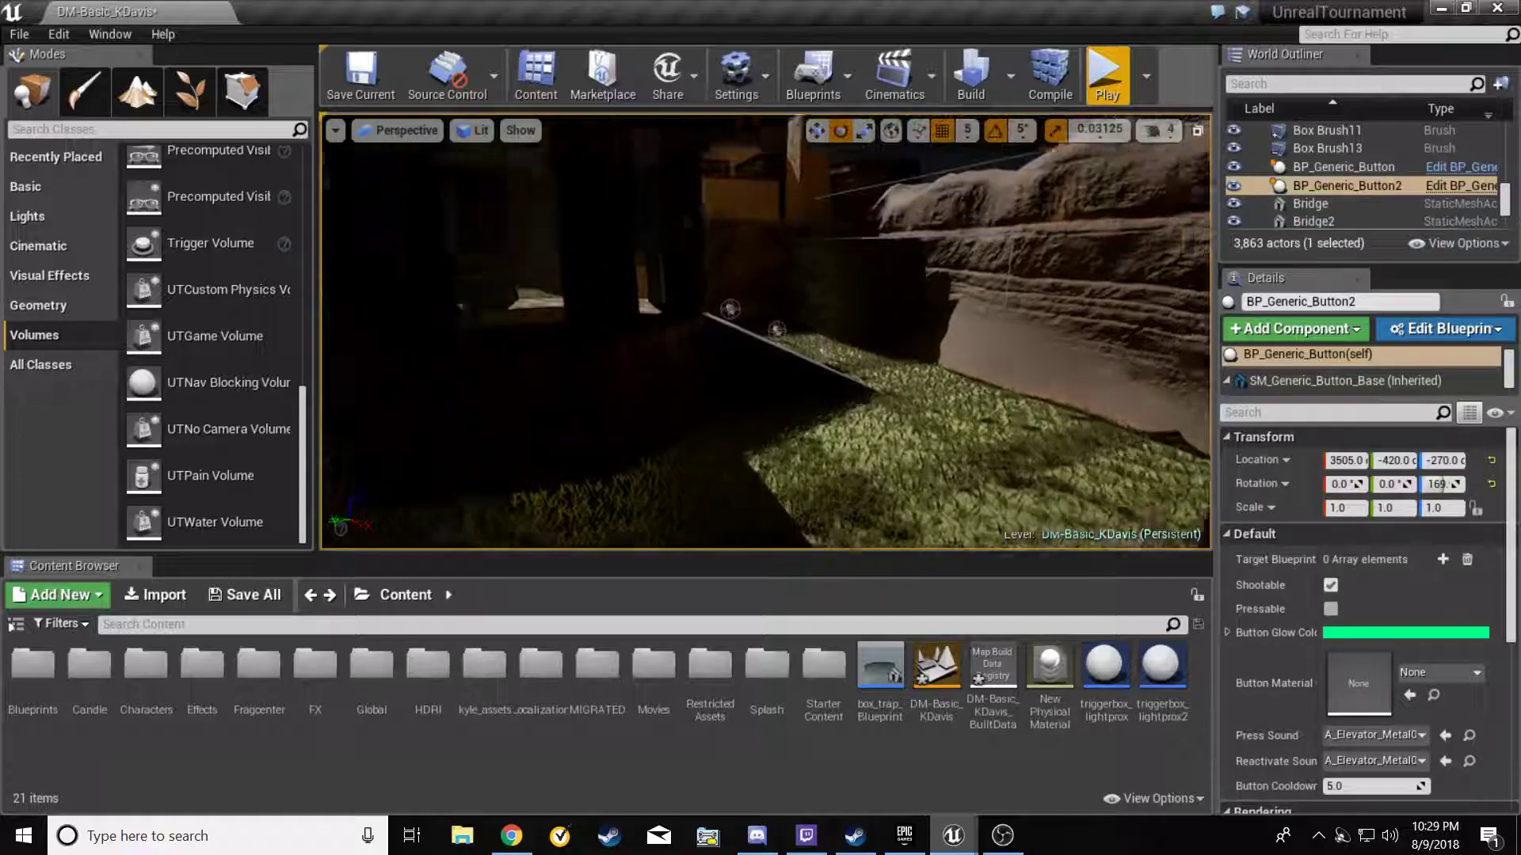
Look around the underground chamber's raised round platforms and the doorway leading out to the grass
right_click_drag(765, 331, 657, 325)
right_click_drag(765, 331, 601, 333)
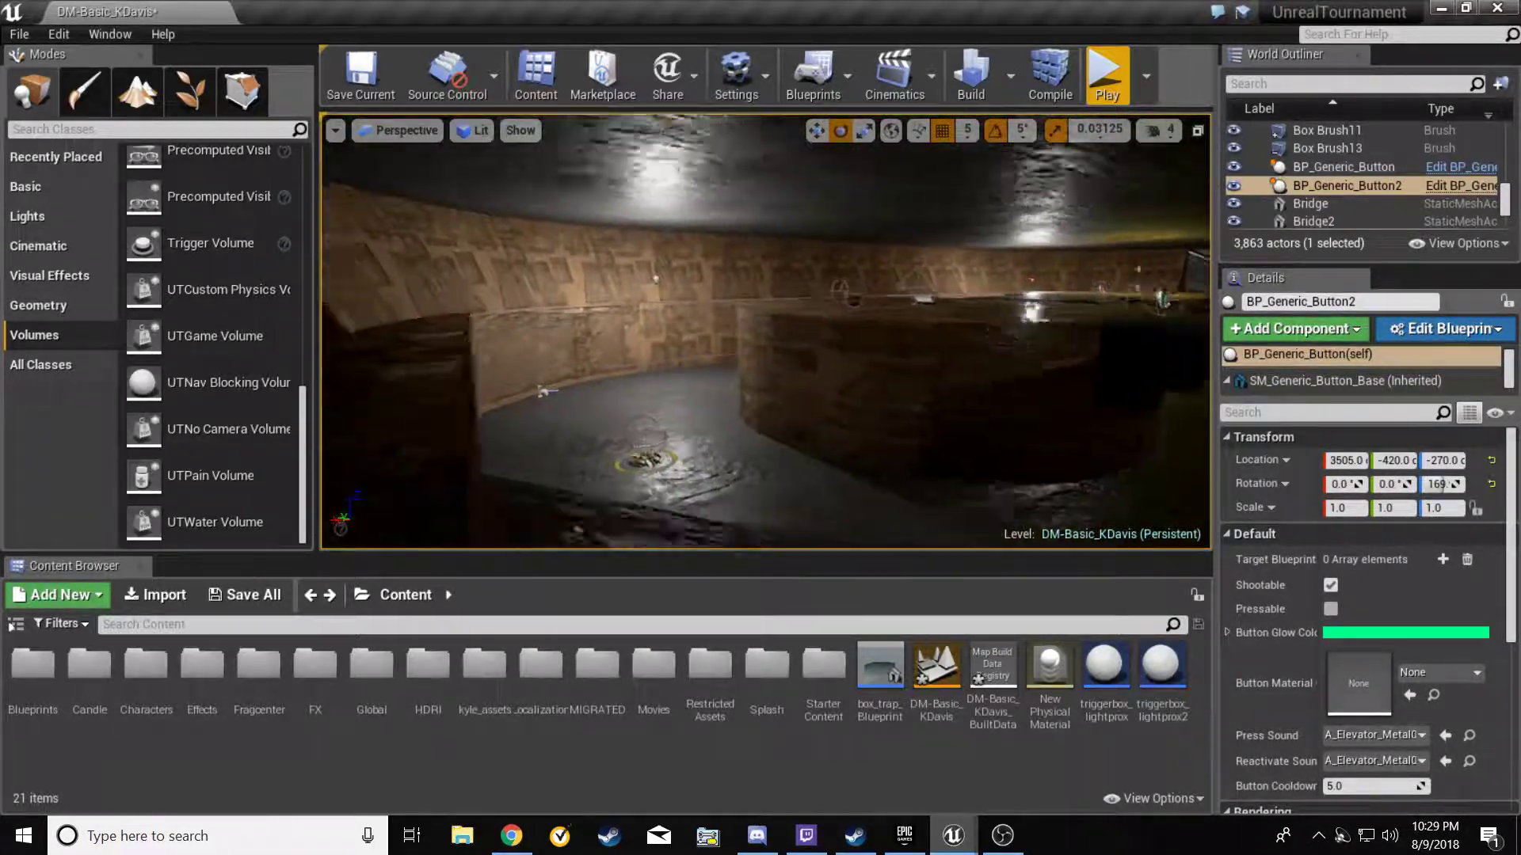
right_click_drag(765, 331, 935, 325)
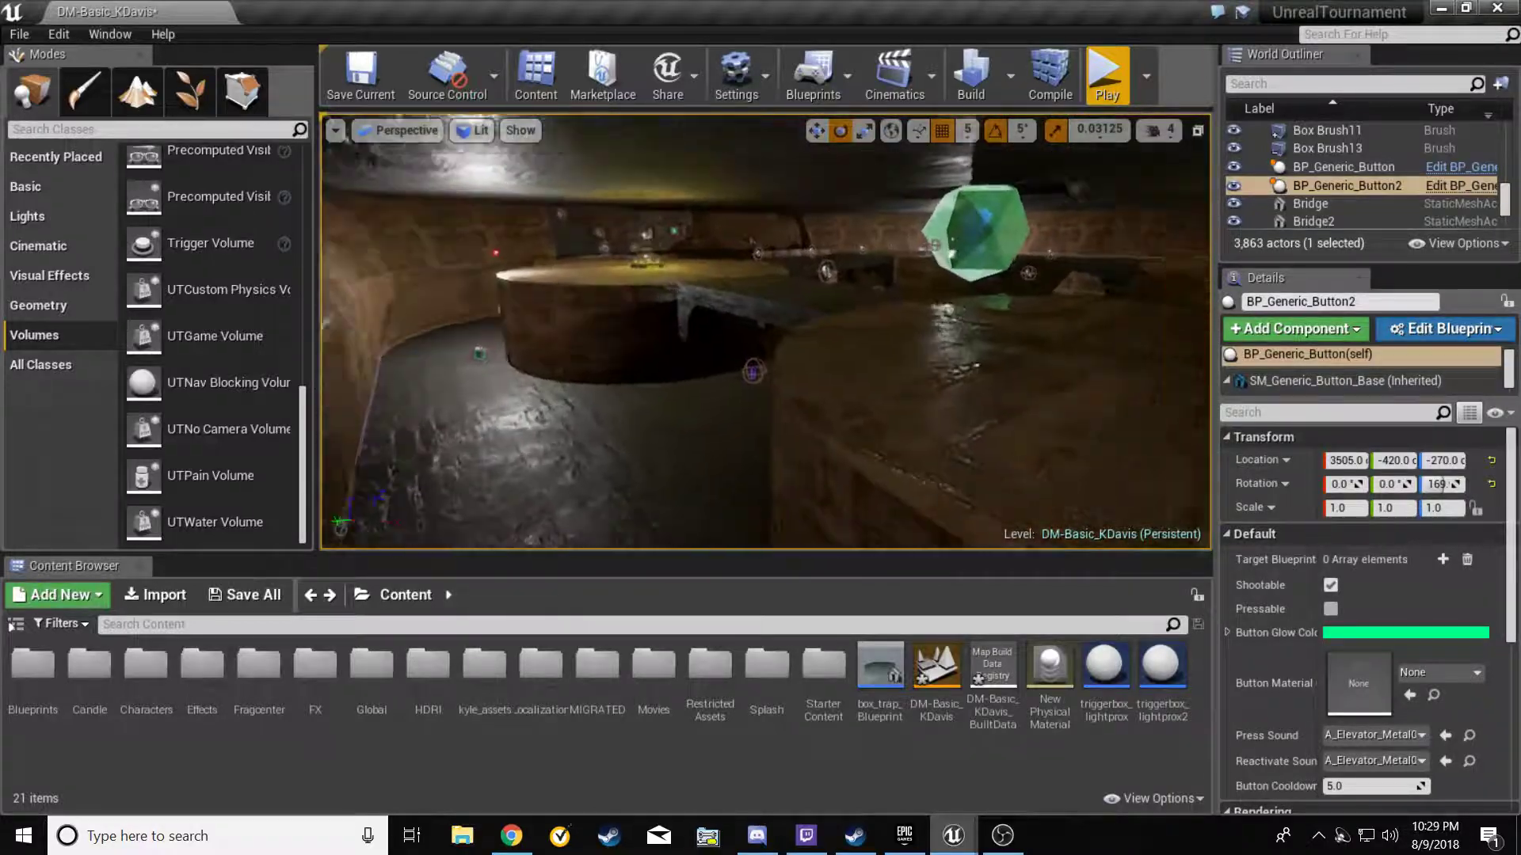
right_click_drag(765, 331, 717, 326)
right_click_drag(765, 331, 325, 326)
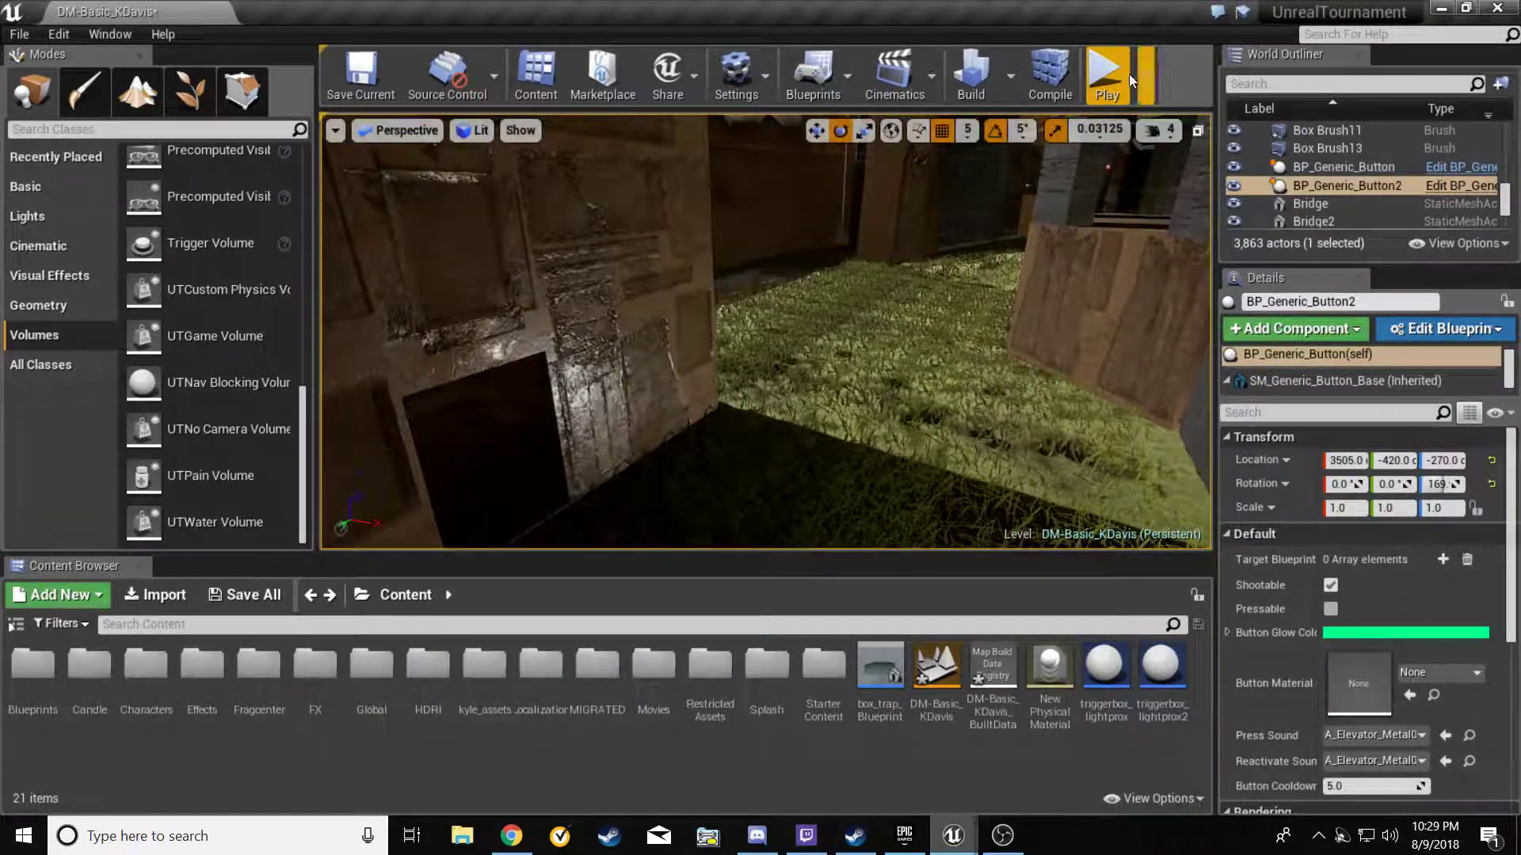
Start a play test in the viewport and walk past the ramp and waterfall cliffs into the panelled building
left_click(1110, 74)
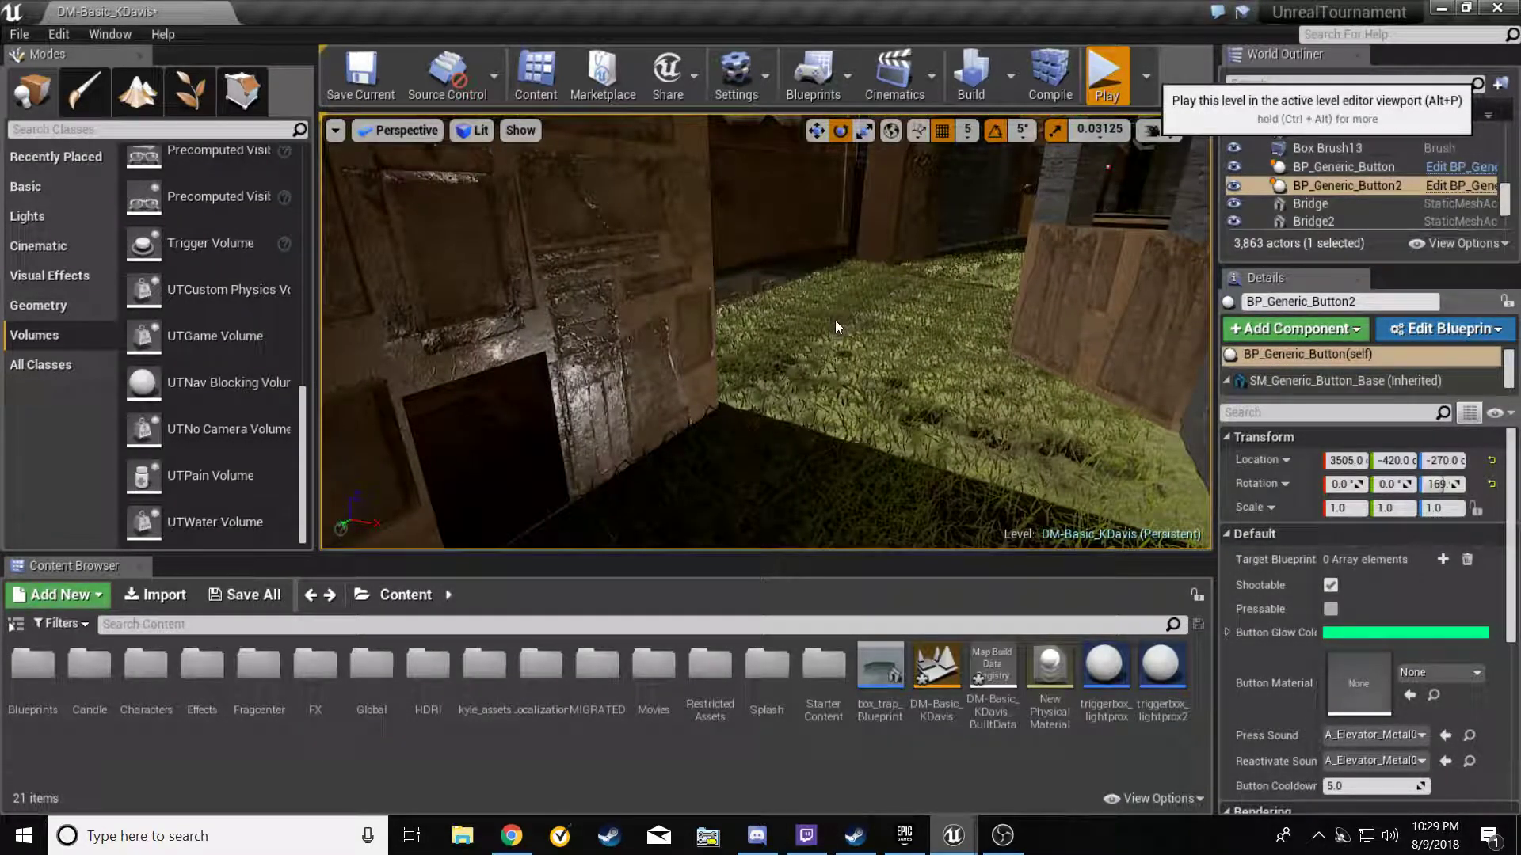
key("w")
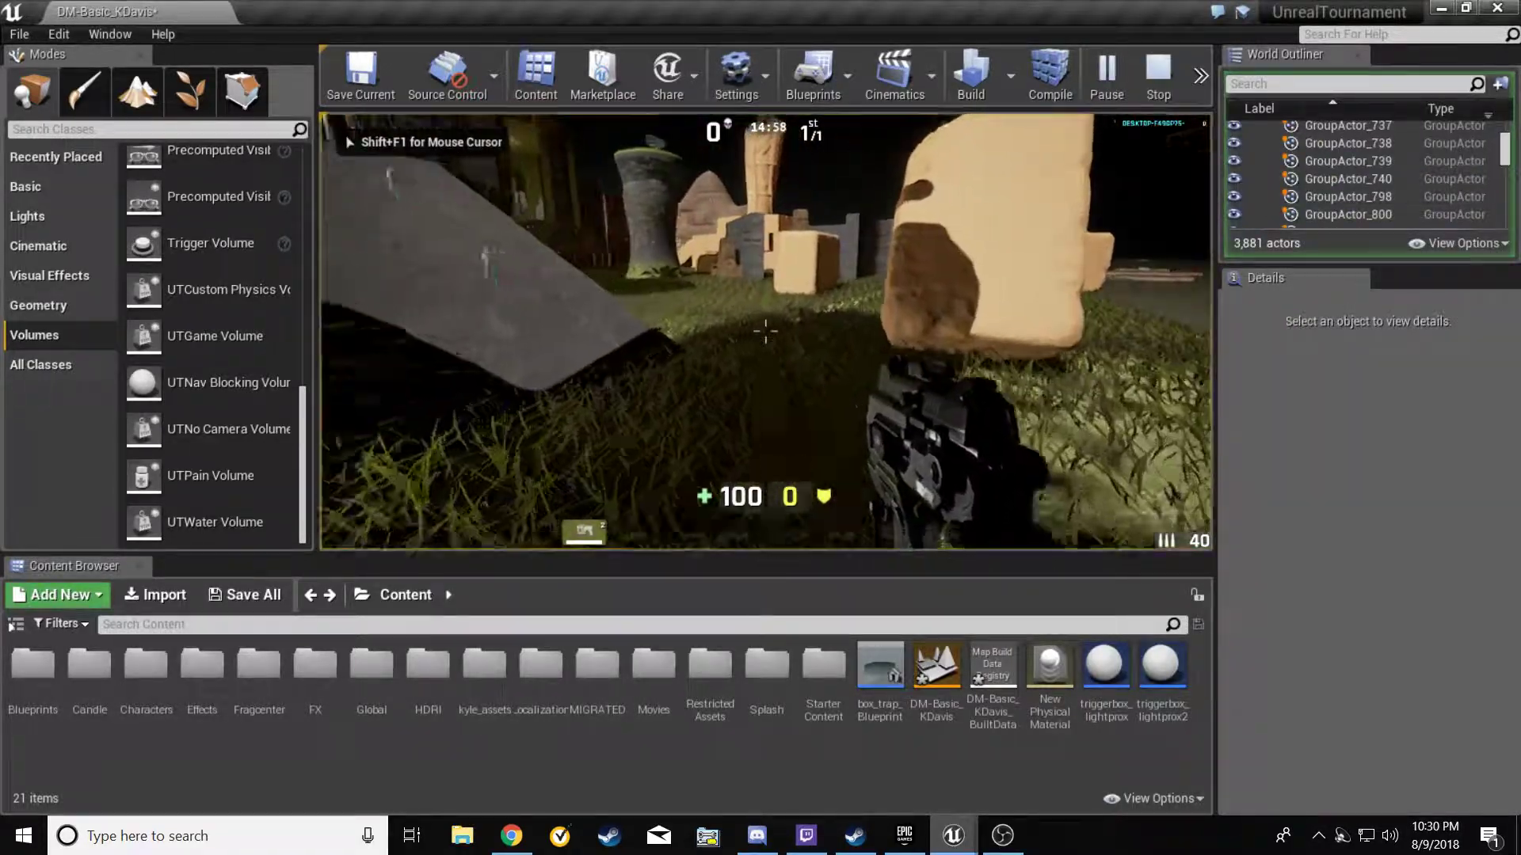
key("w")
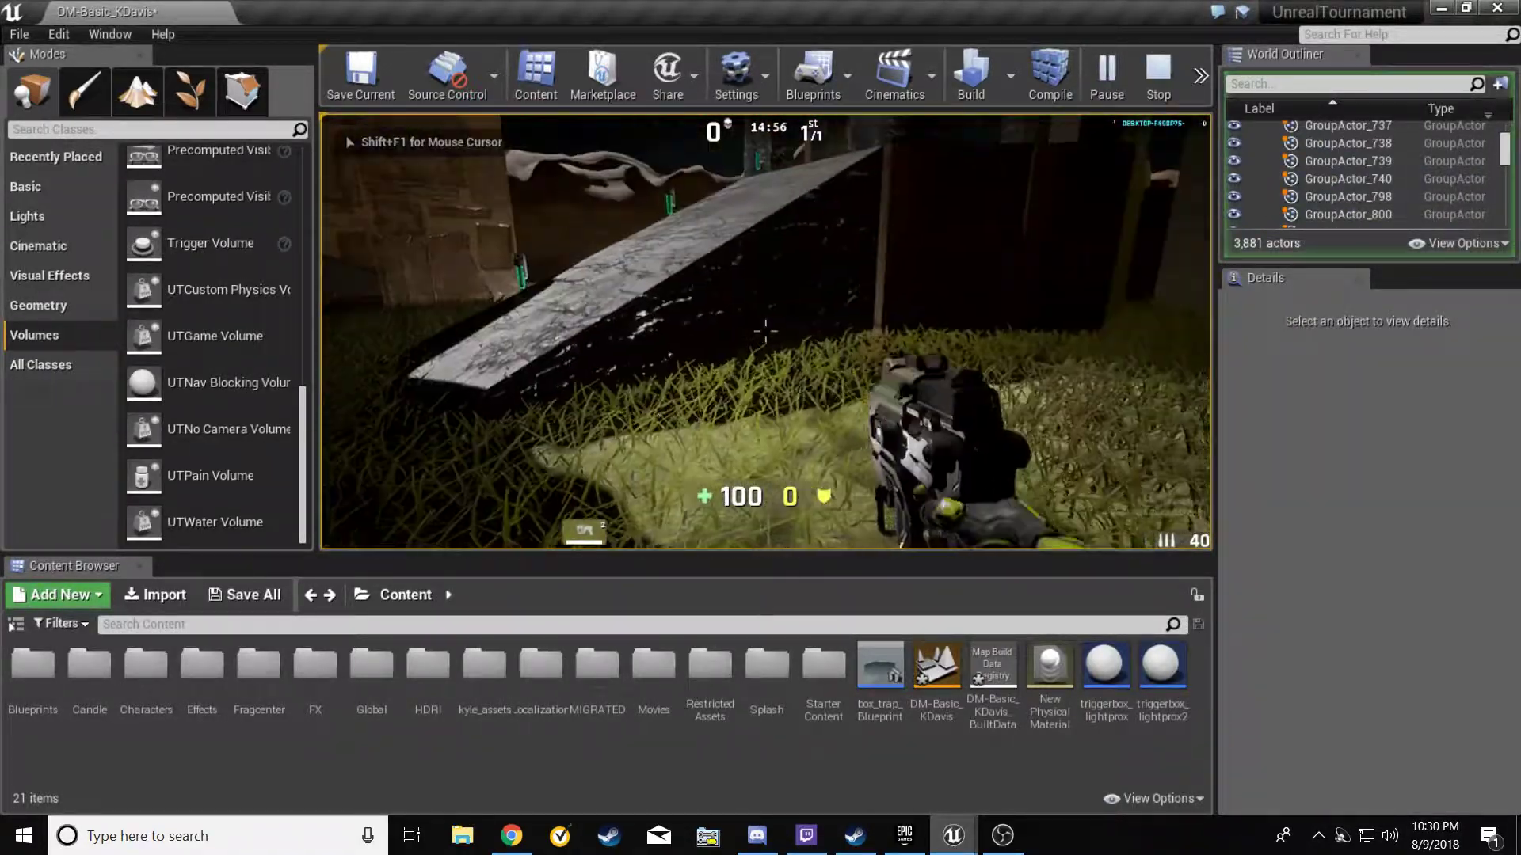
key("w")
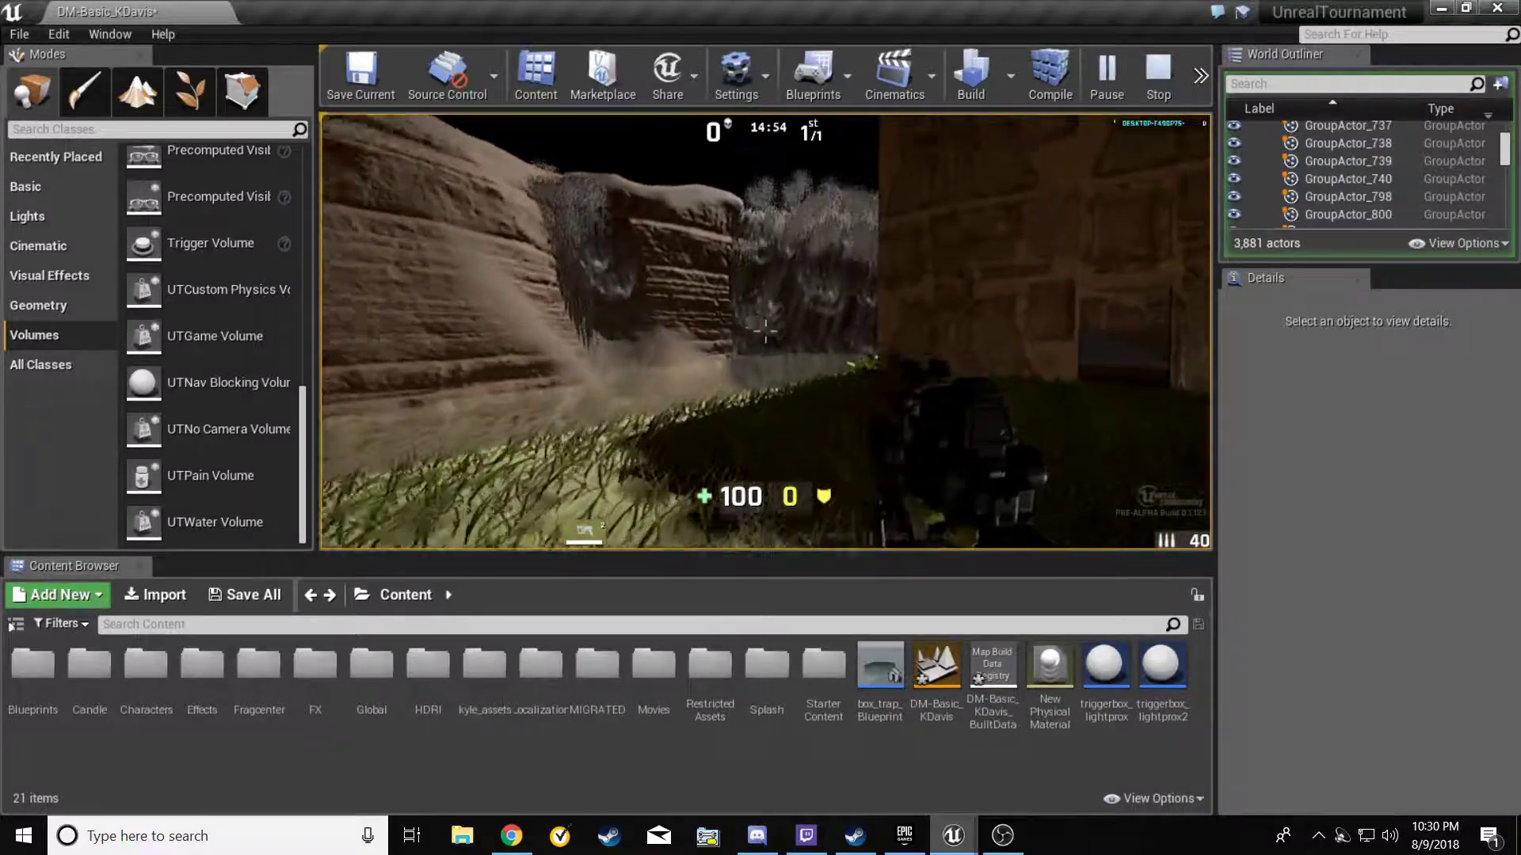
key("w")
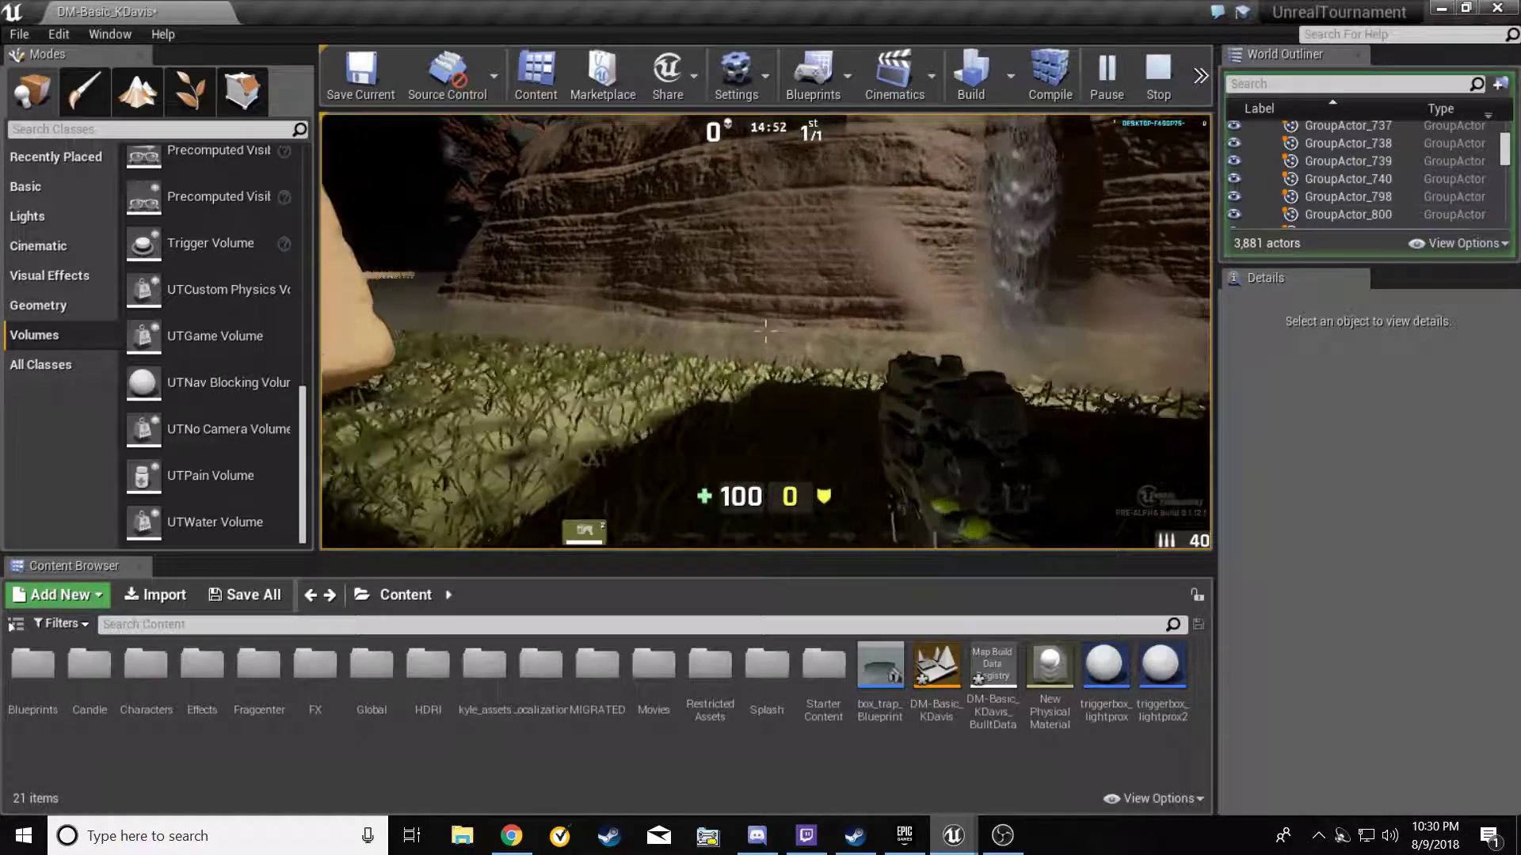
key("w")
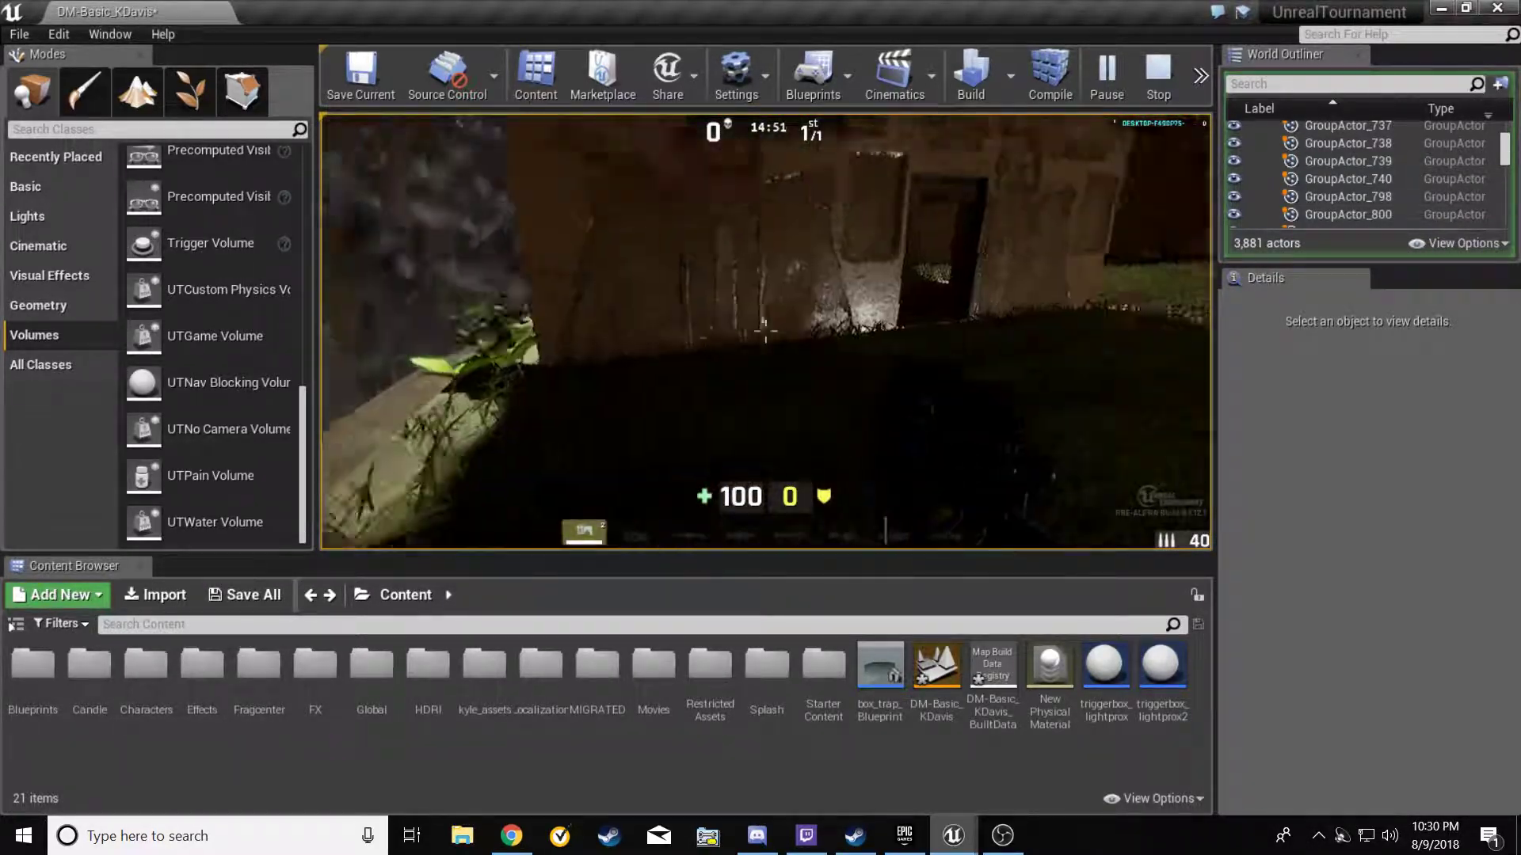
key("w")
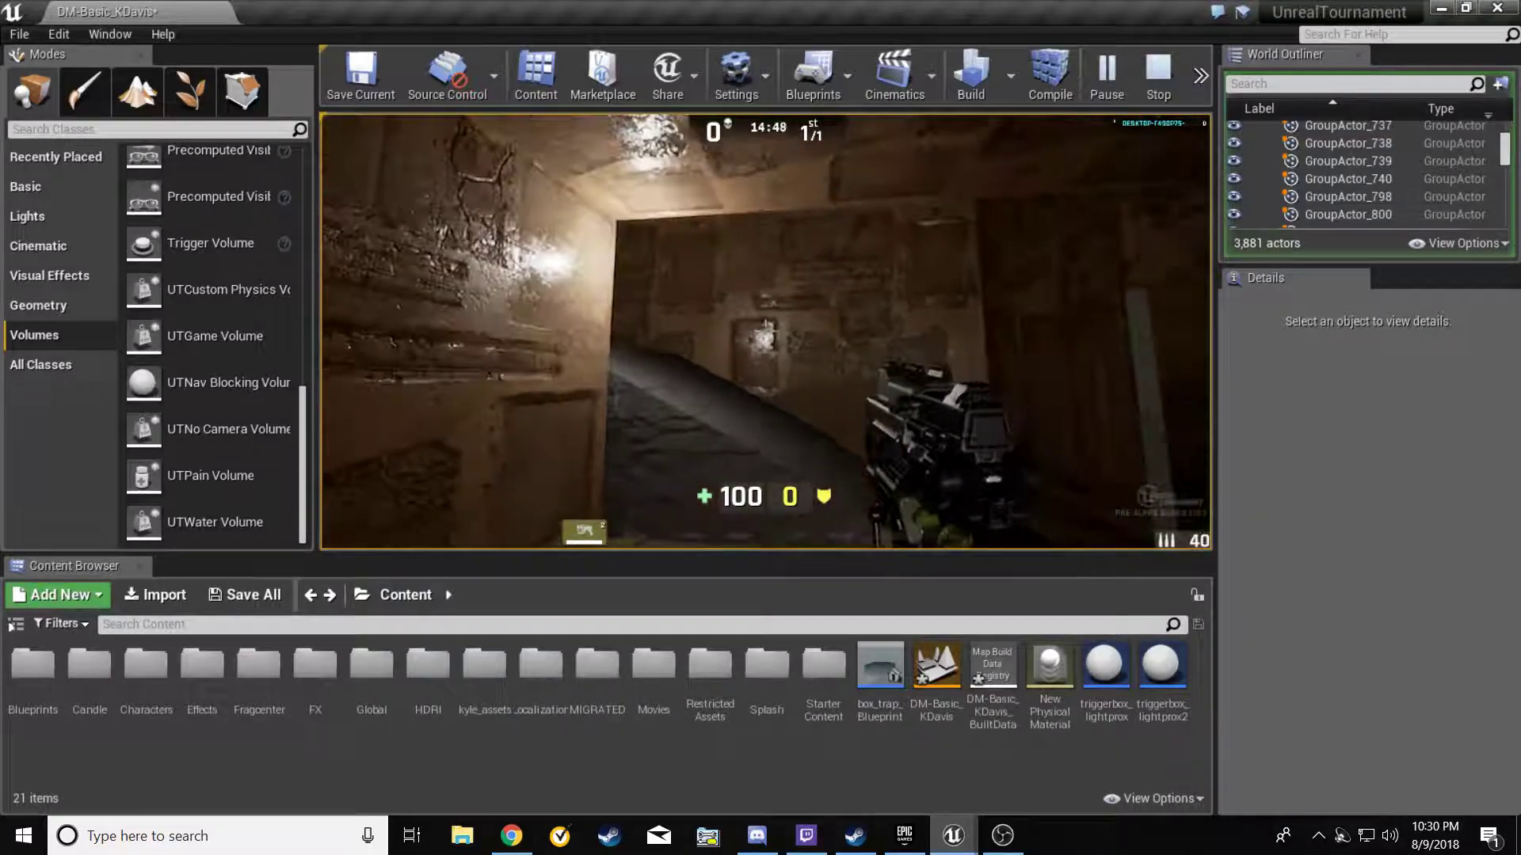
key("w")
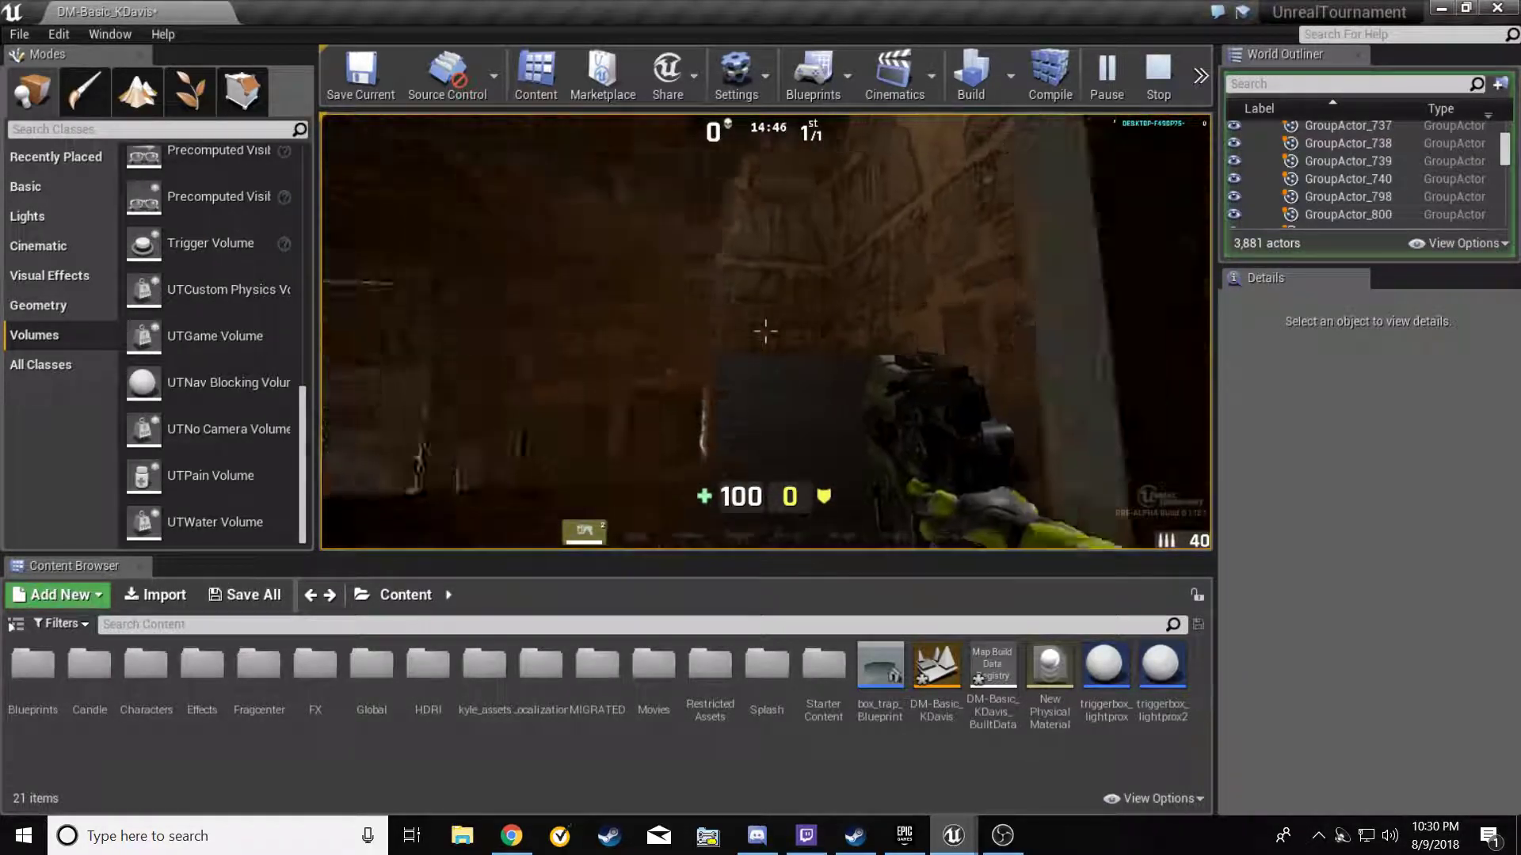
Play-test the route across the grass, up the health vial ramp, through the octagonal towers and over their rooftop bridges
key("w")
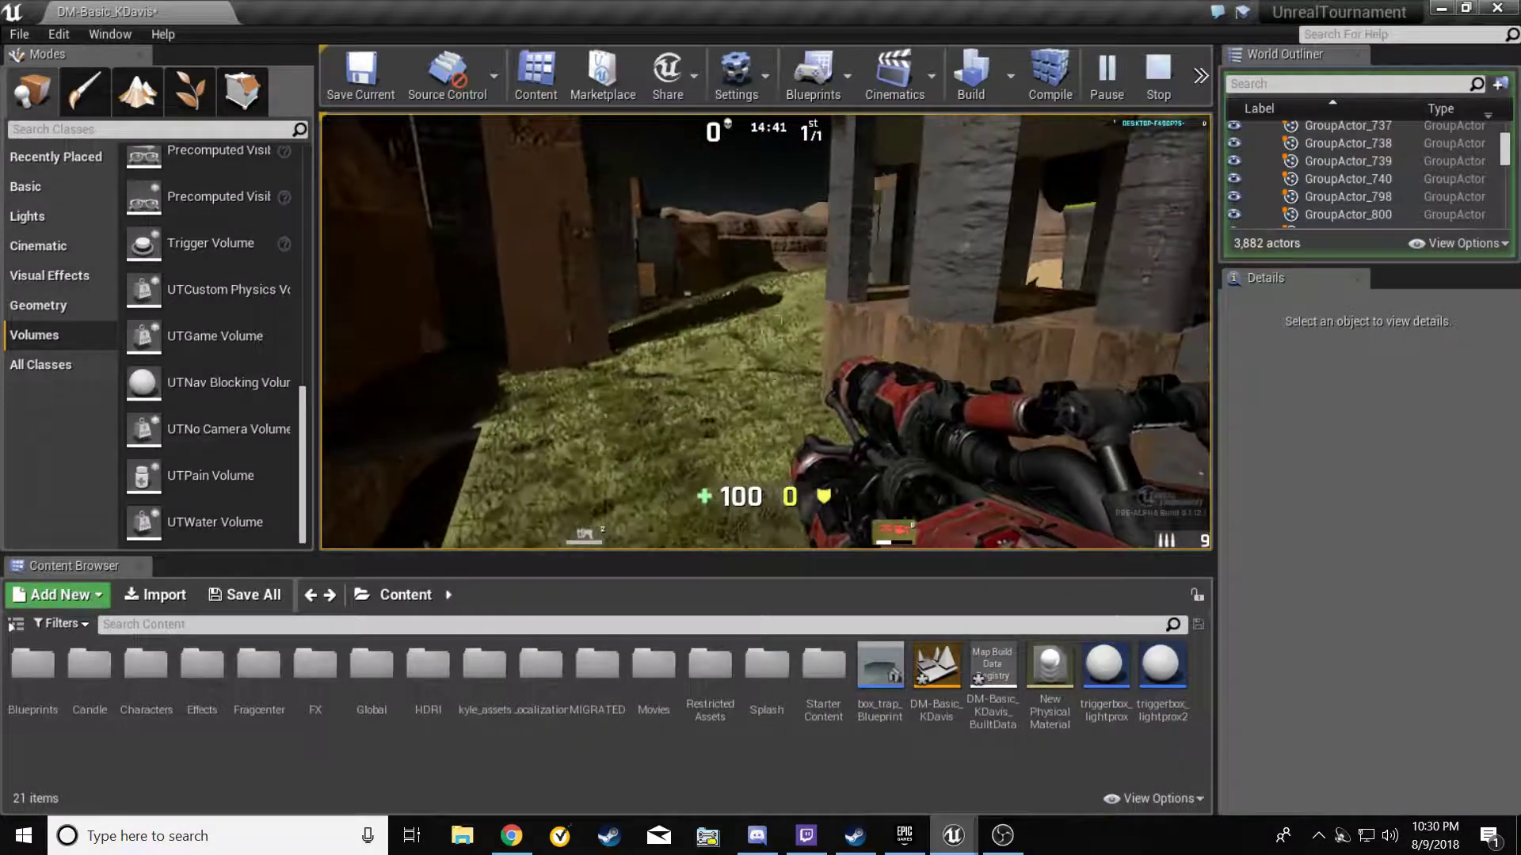
key("w")
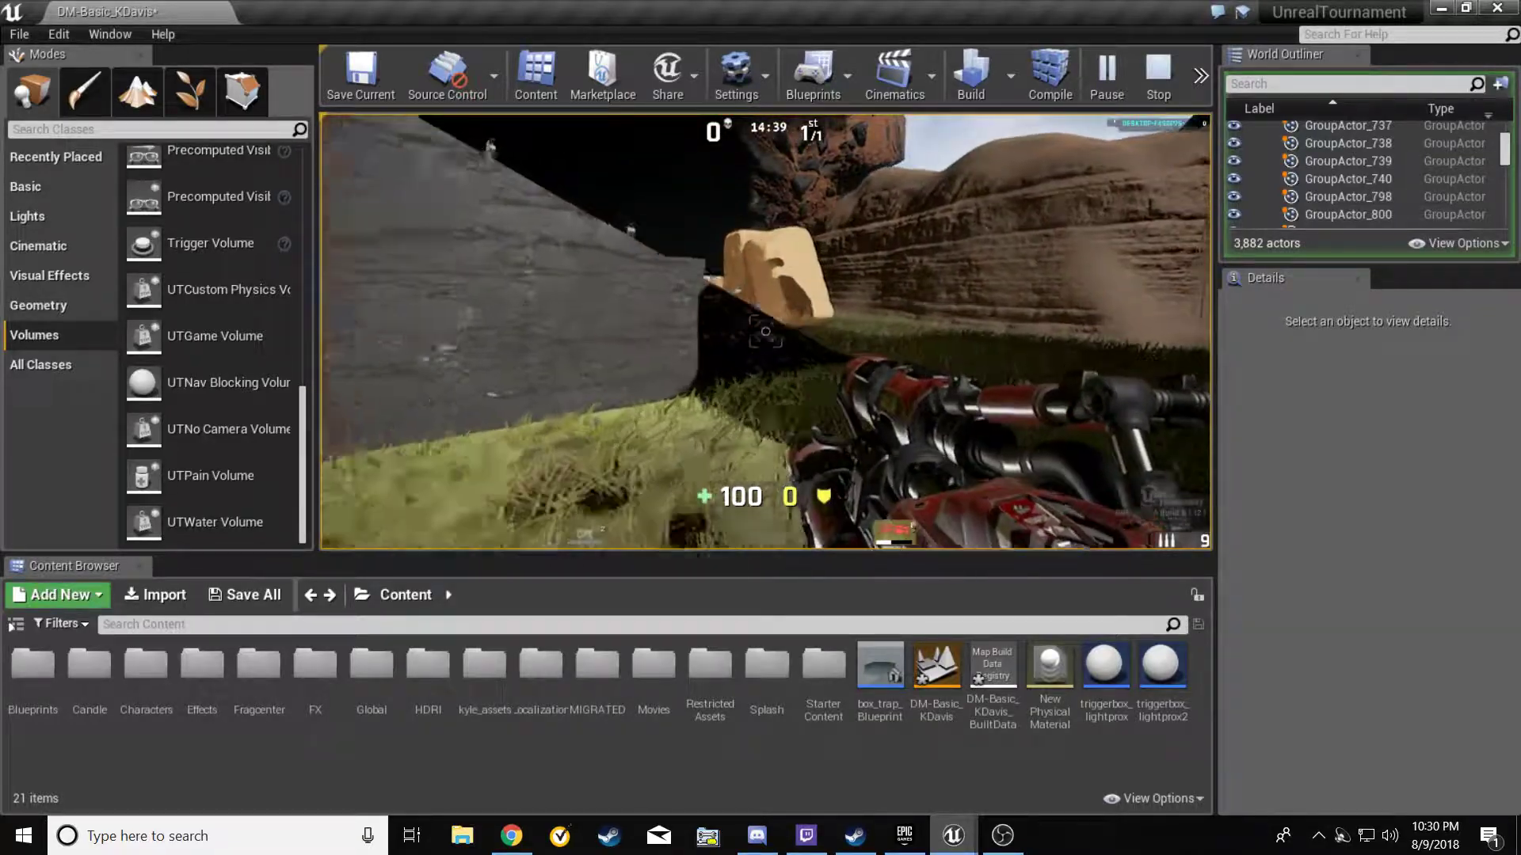
key("w")
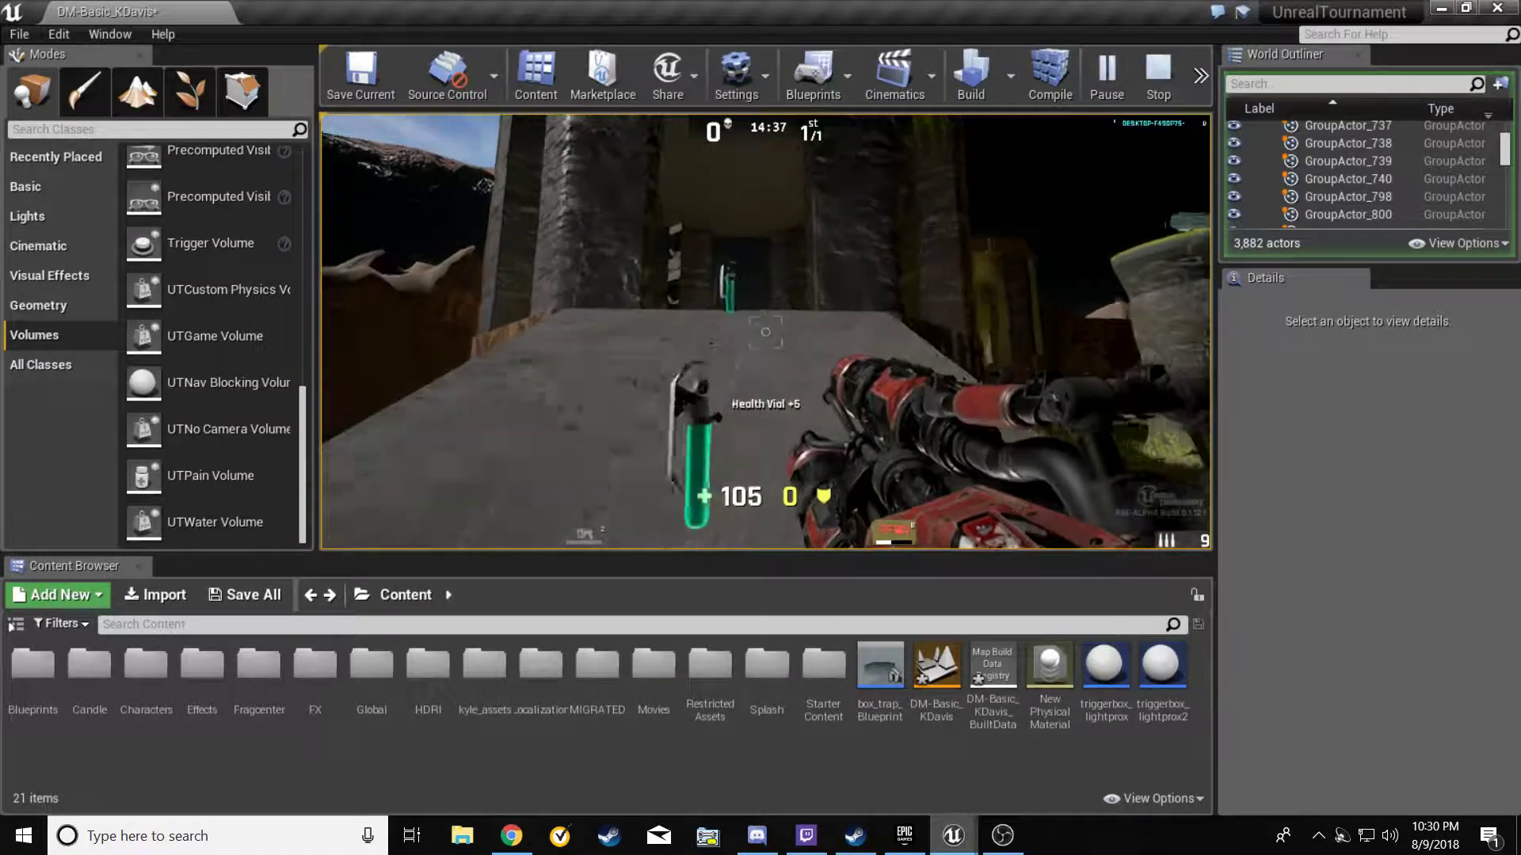
key("w")
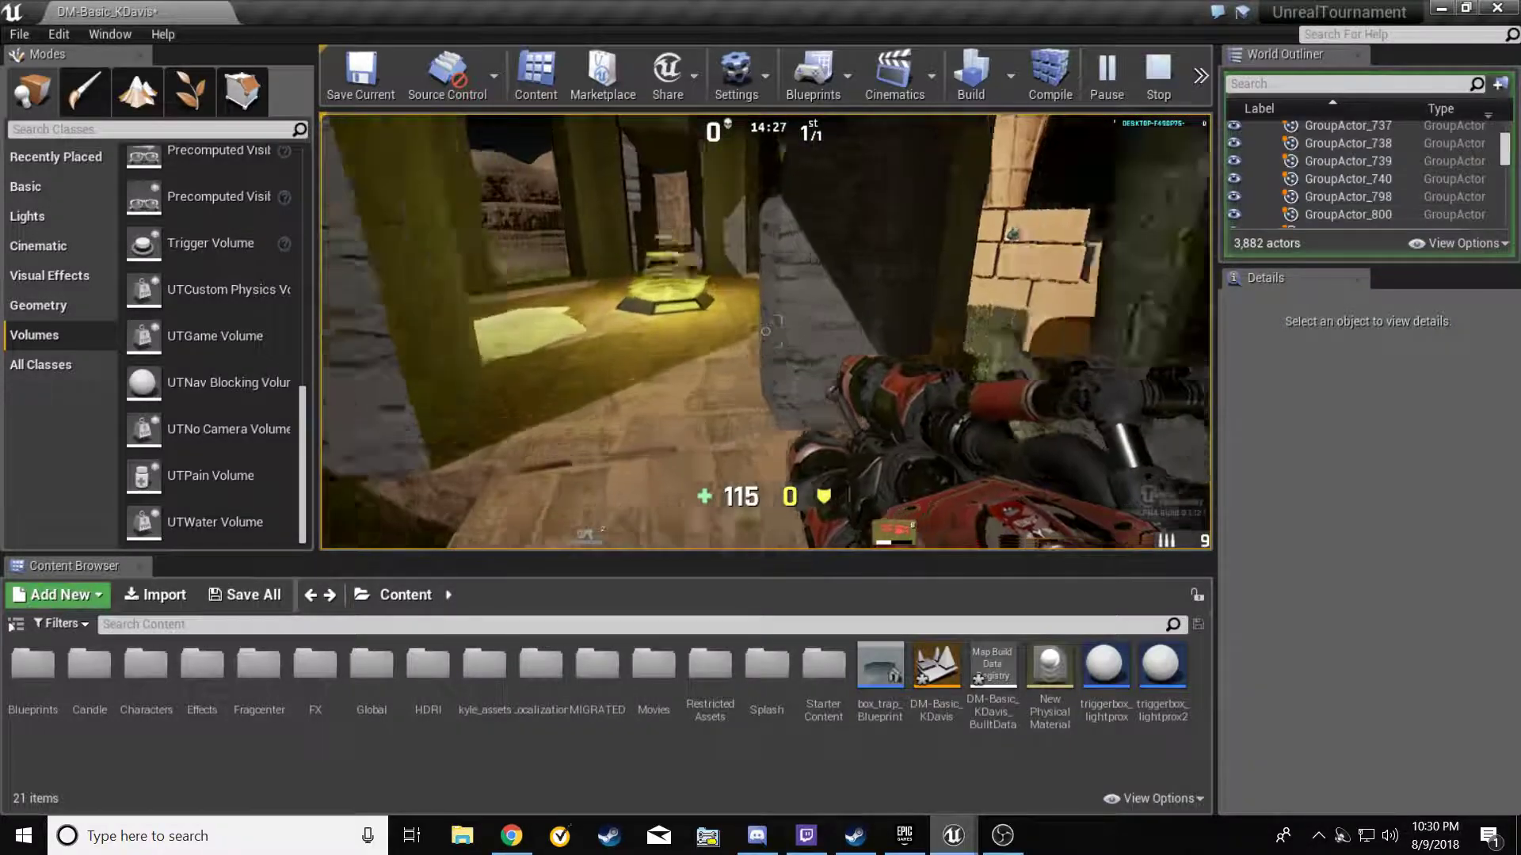
key("w")
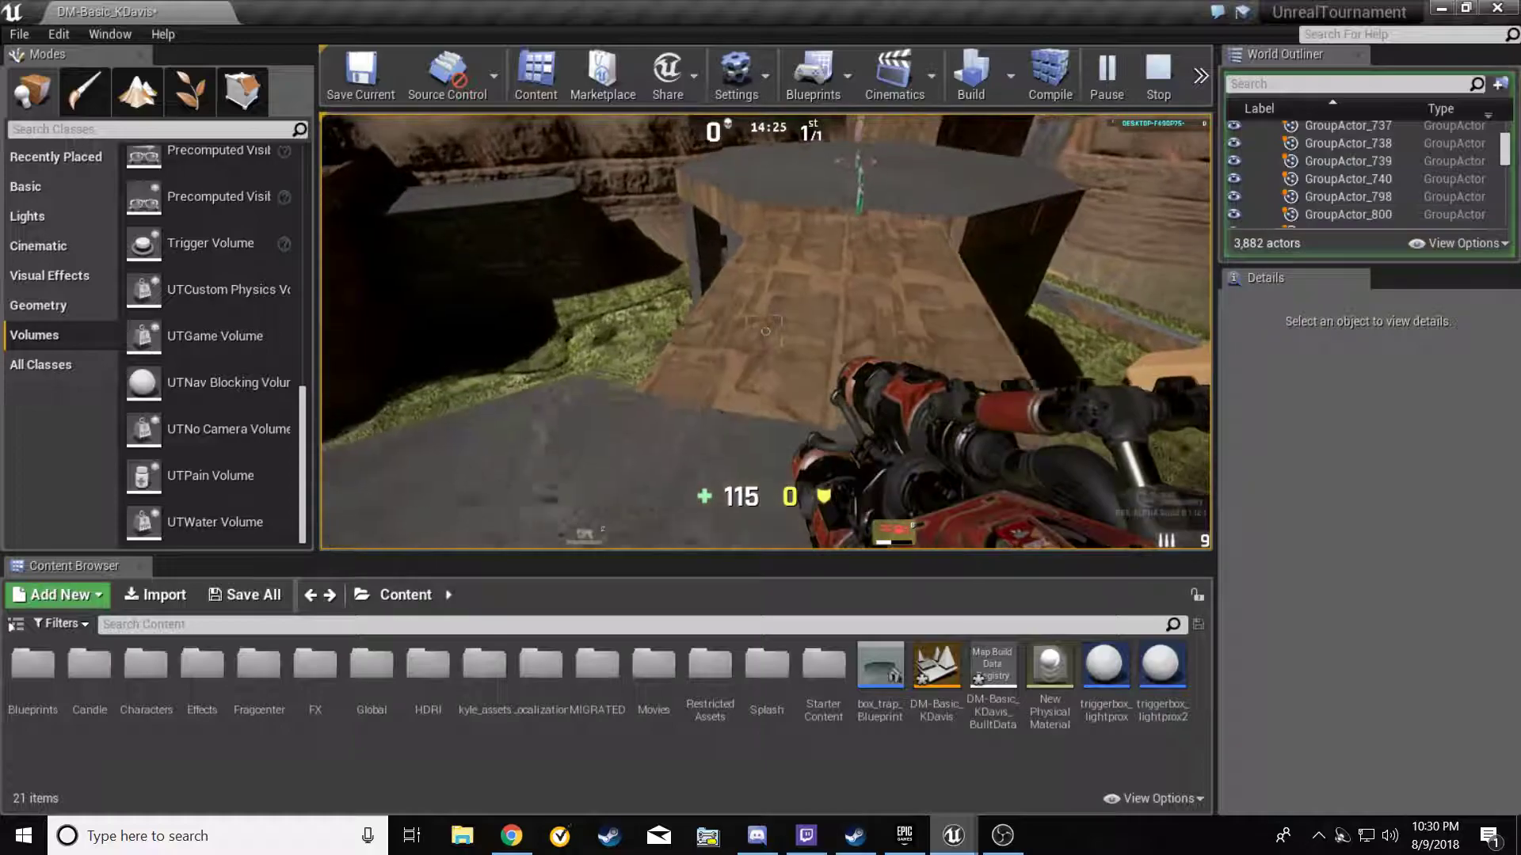
key("w")
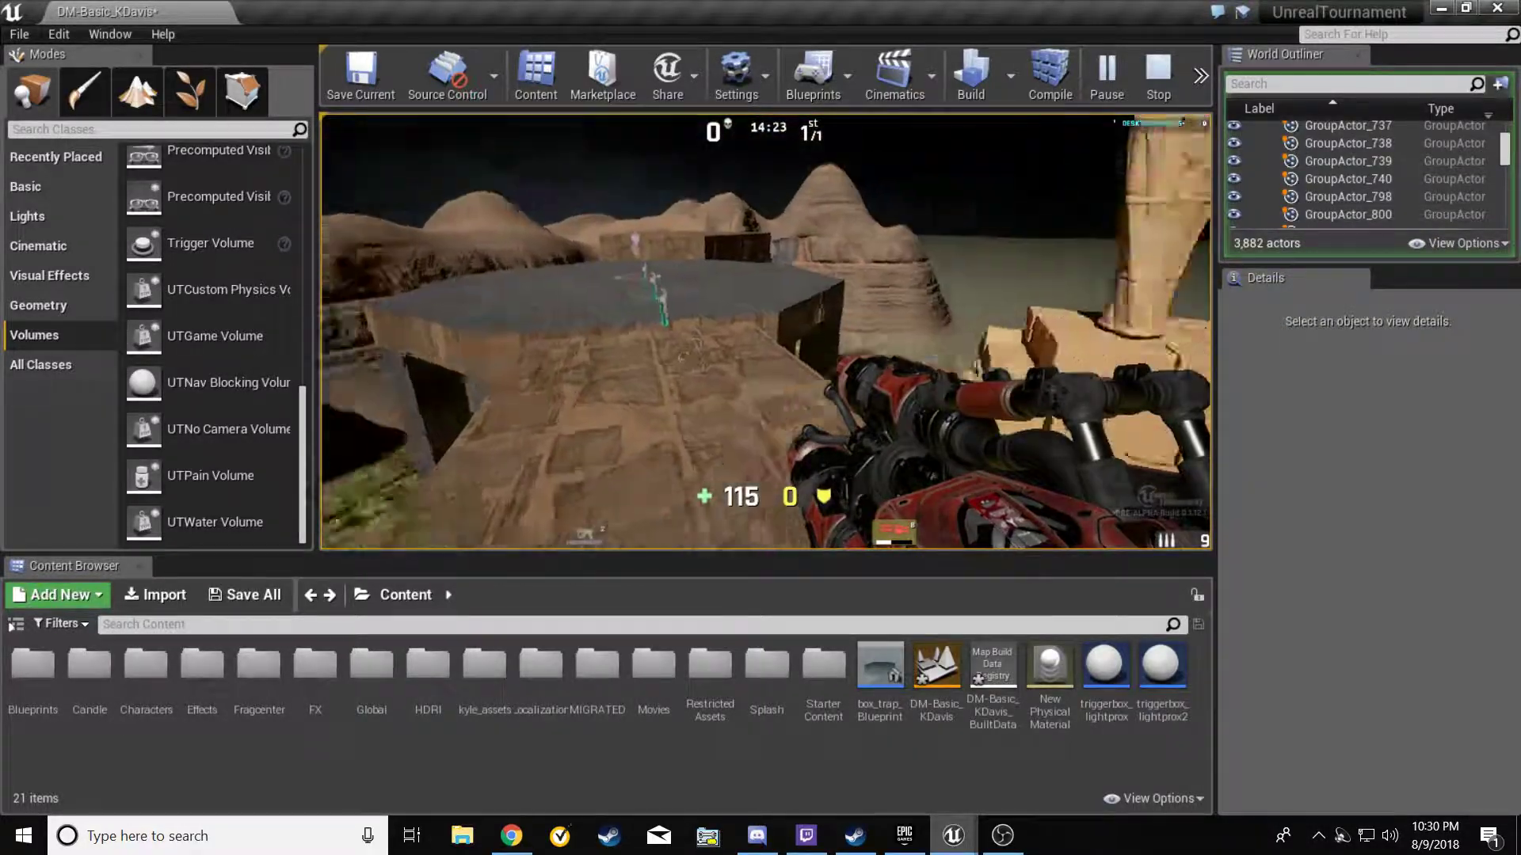
Play-test the route past the green button through the underground chamber and out onto the grass
key("w")
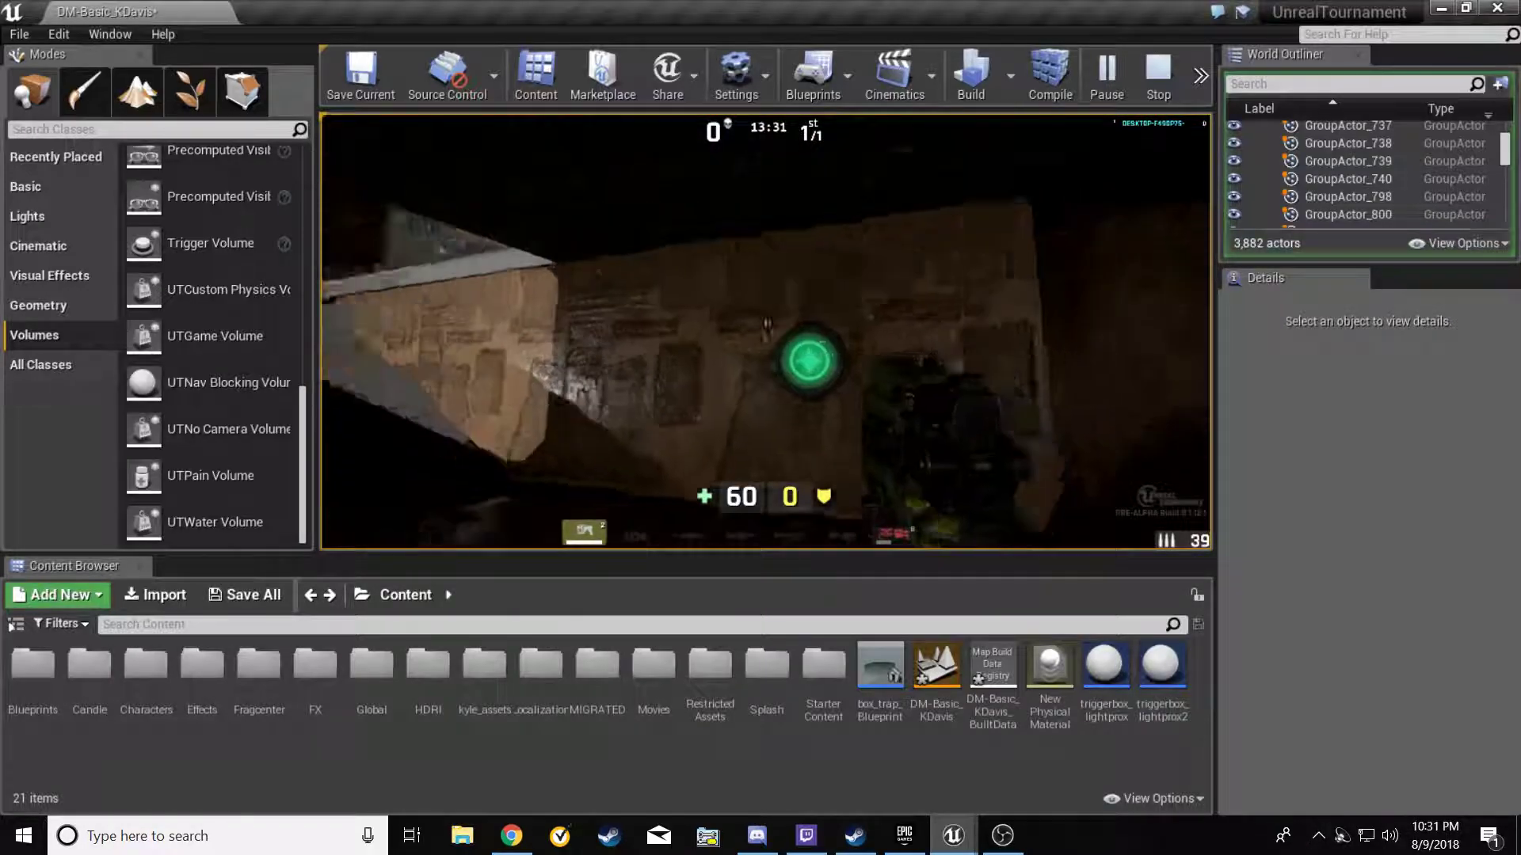
key("w")
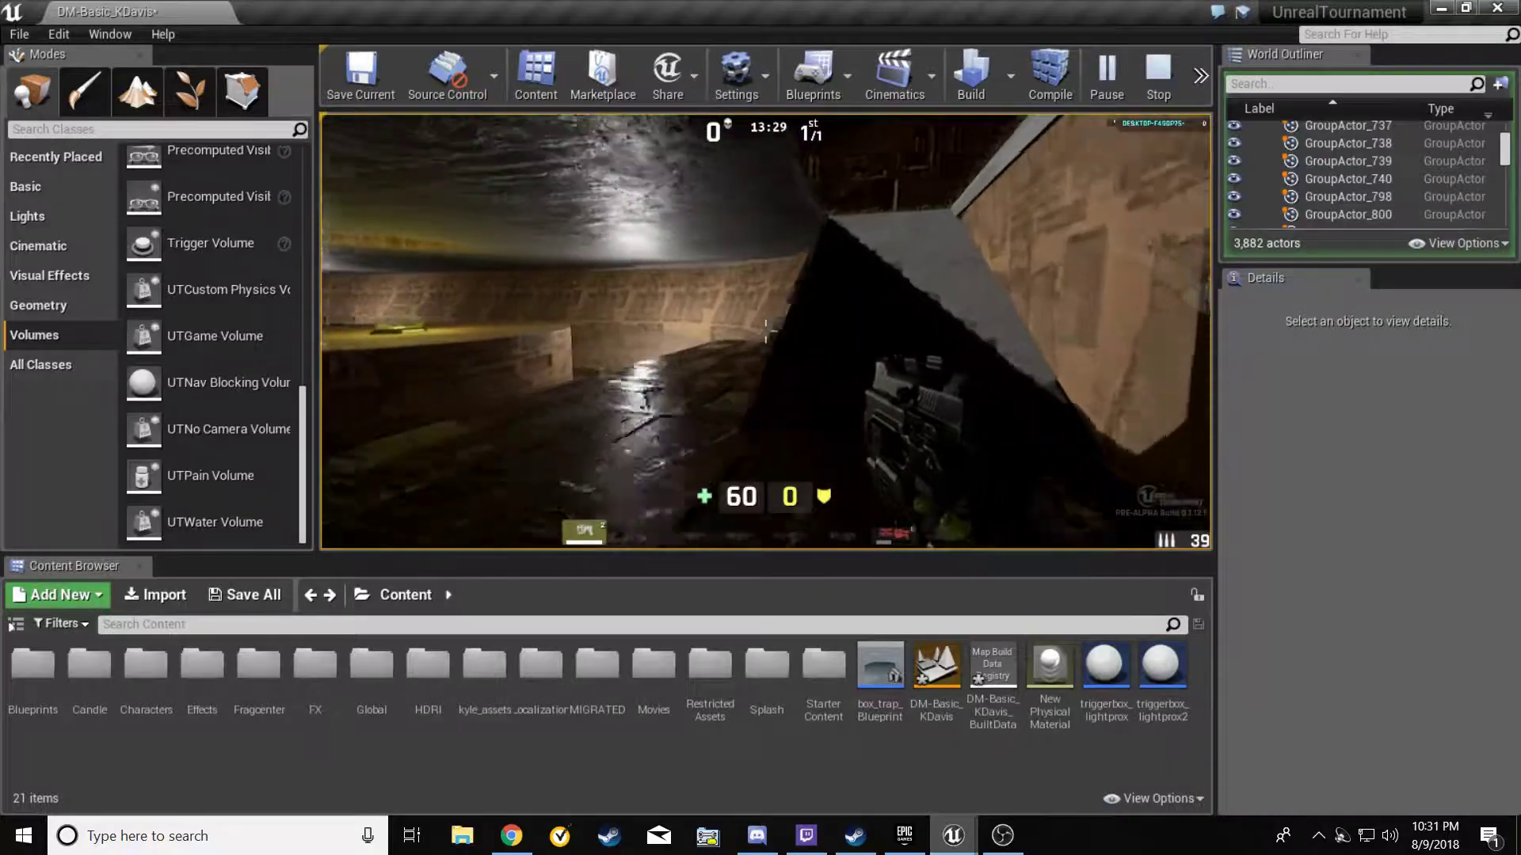
key("w")
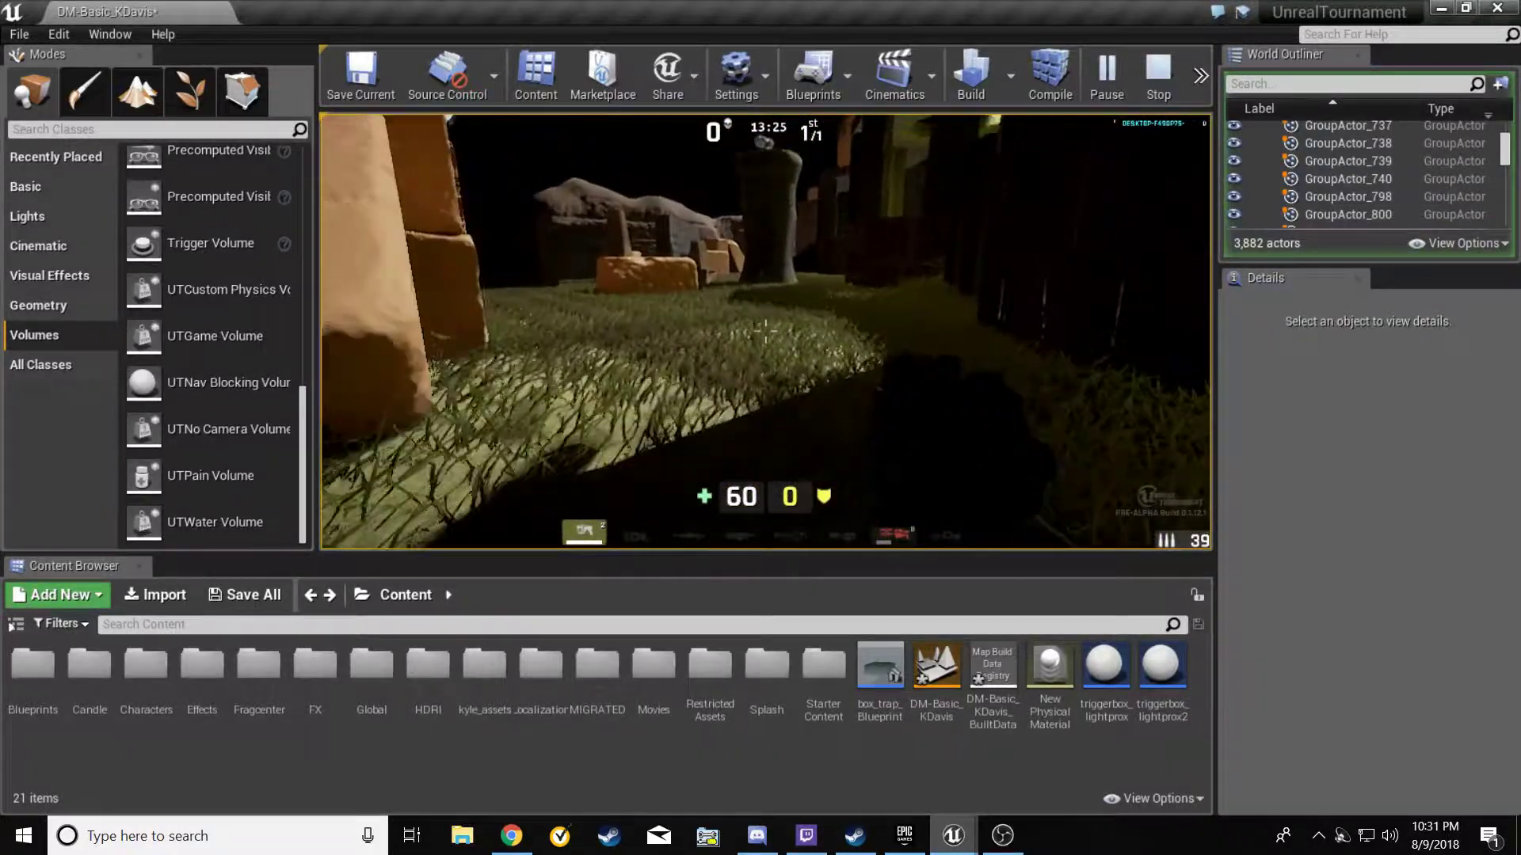
key("w")
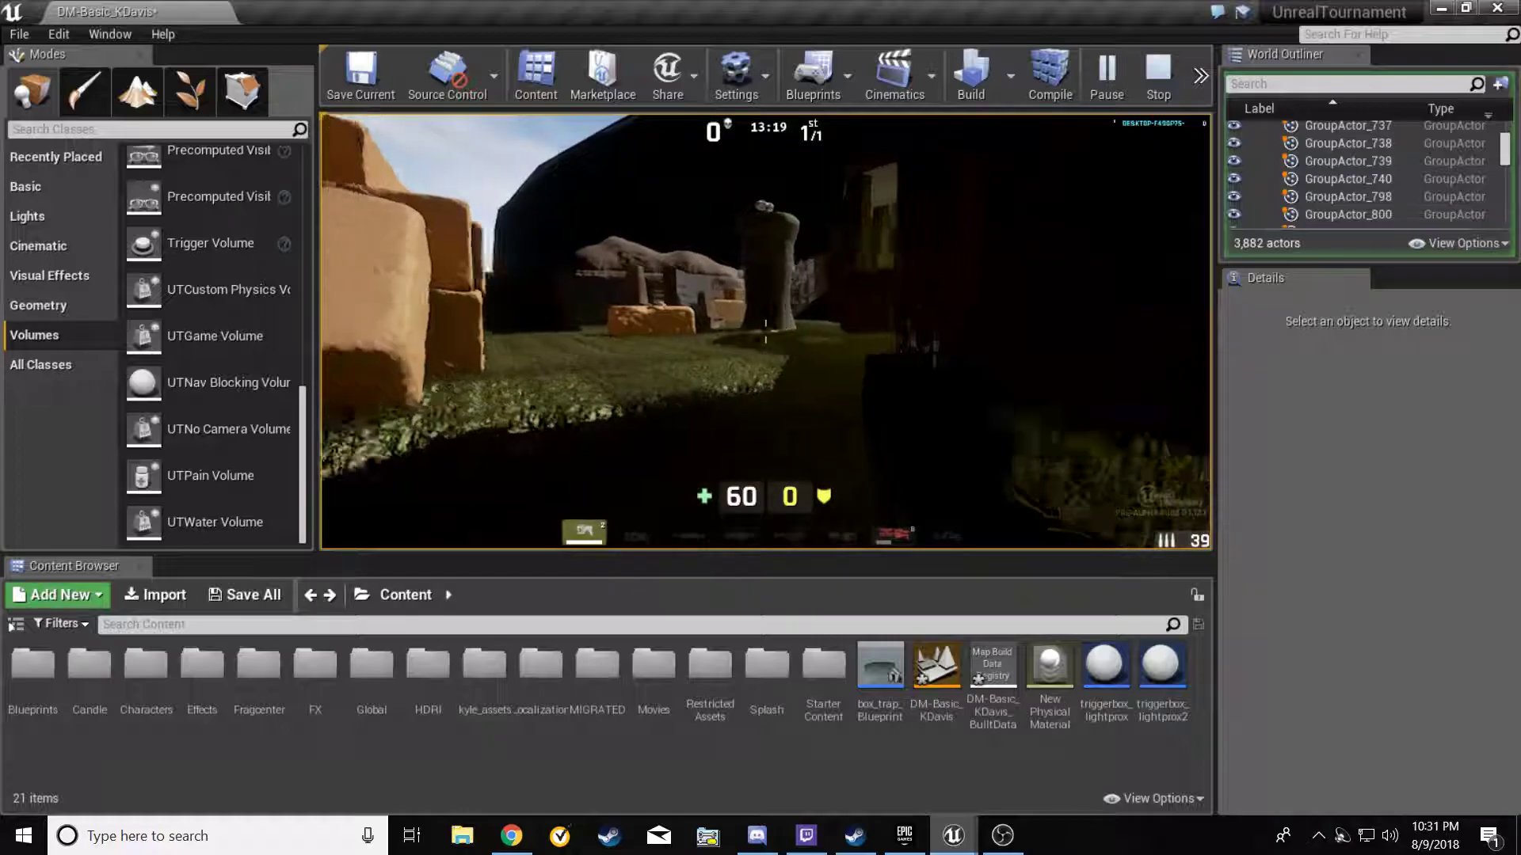
key("w")
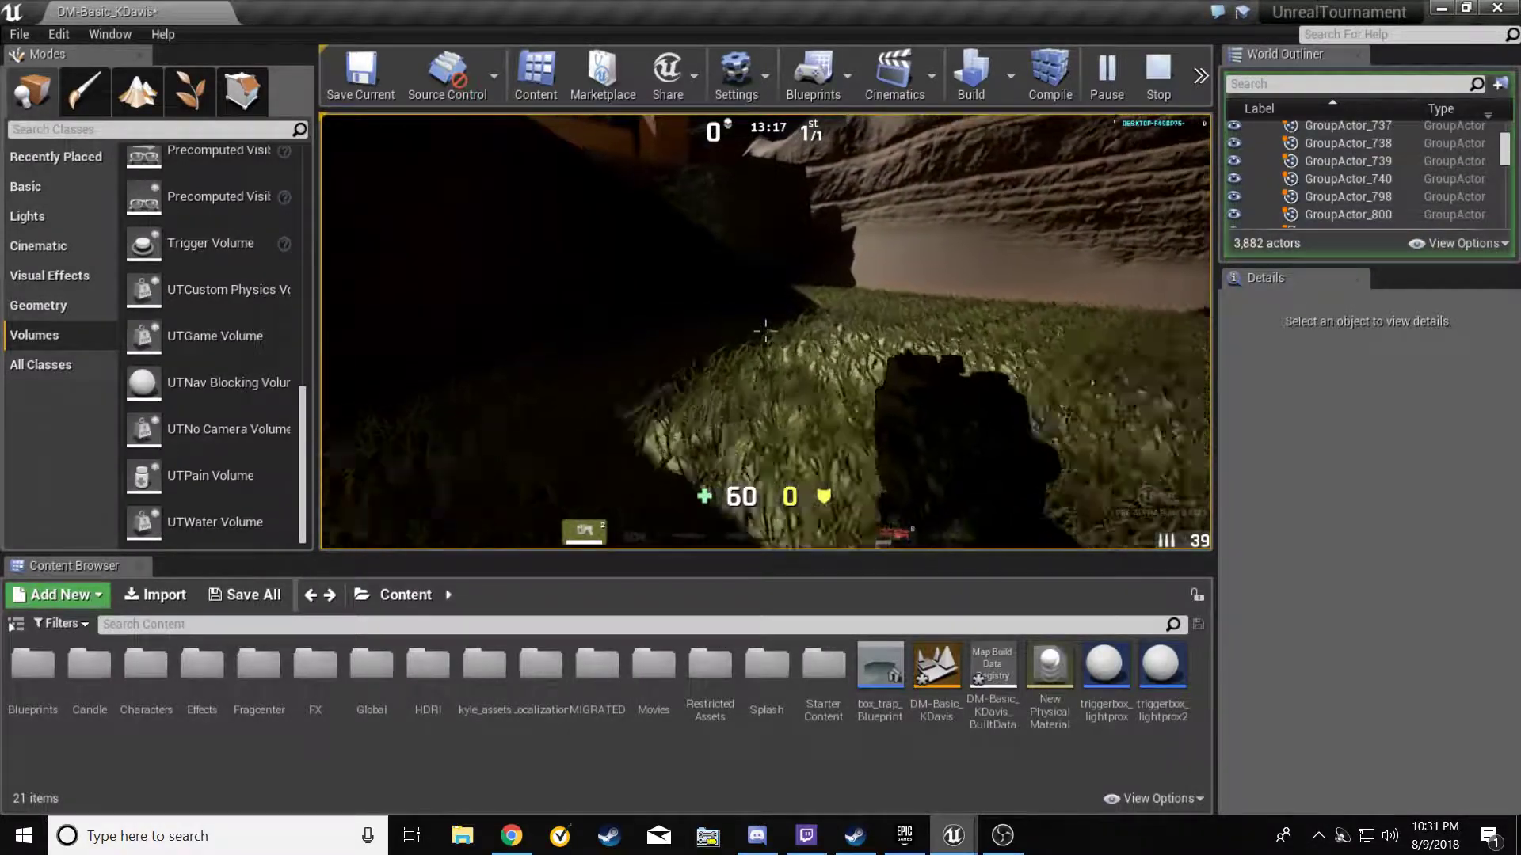
Play-test the octagonal tower interiors and the grass around them, and end the play test
key("w")
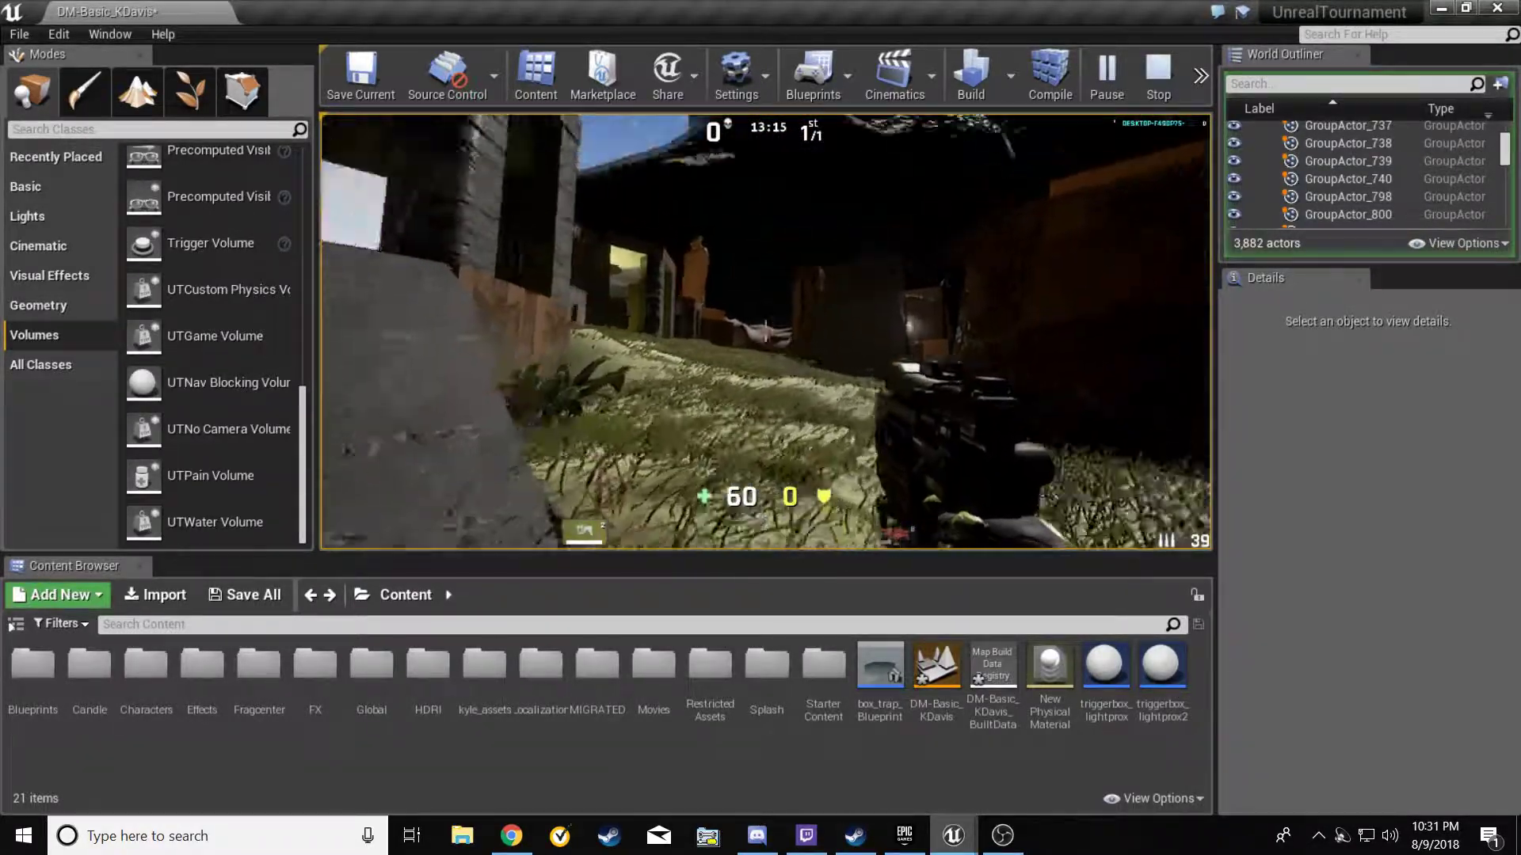
key("w")
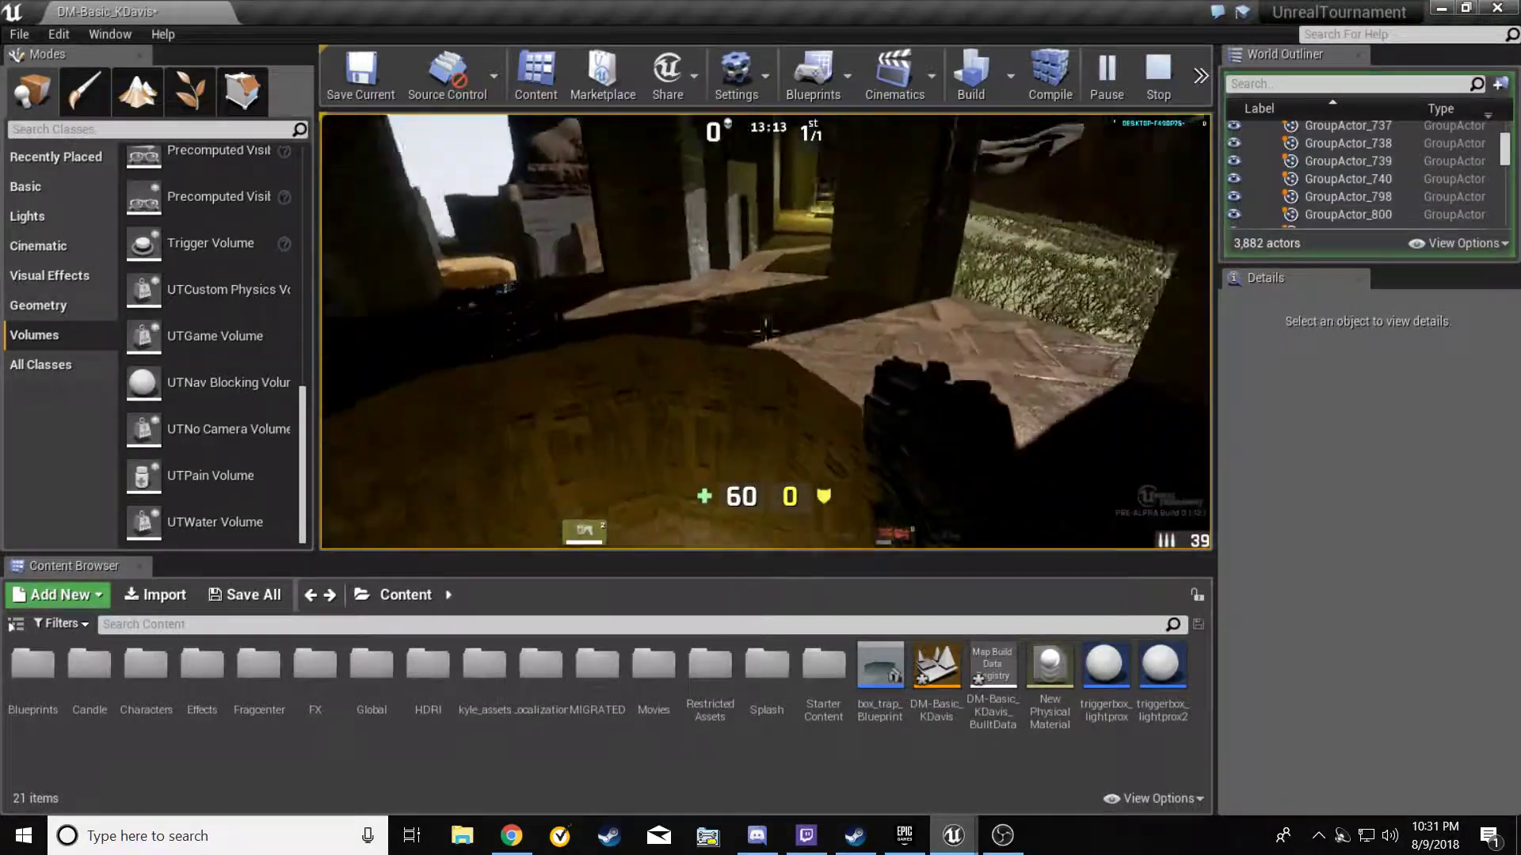
key("w")
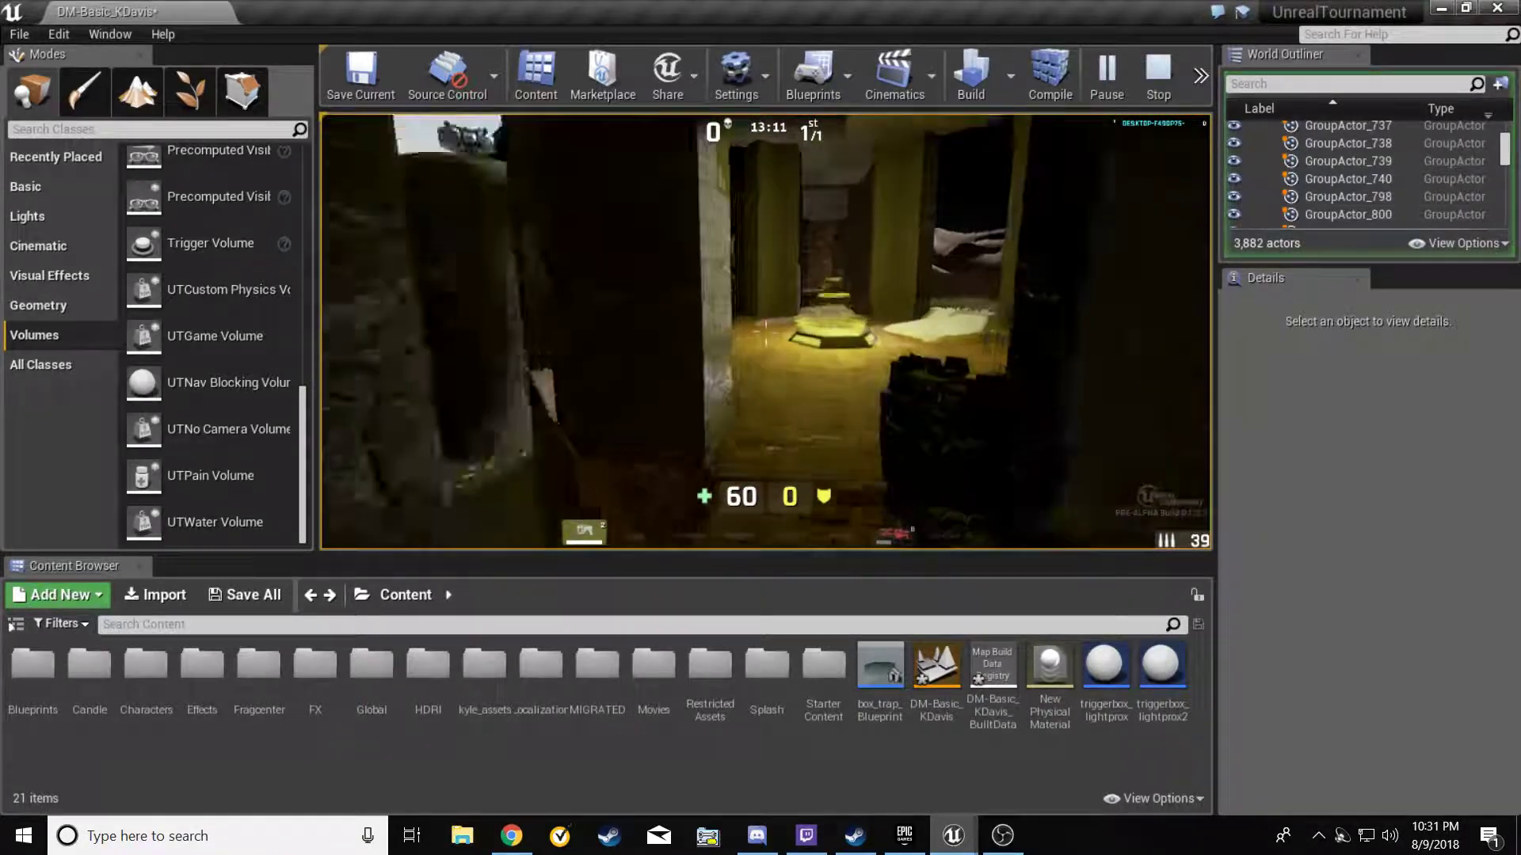
key("w")
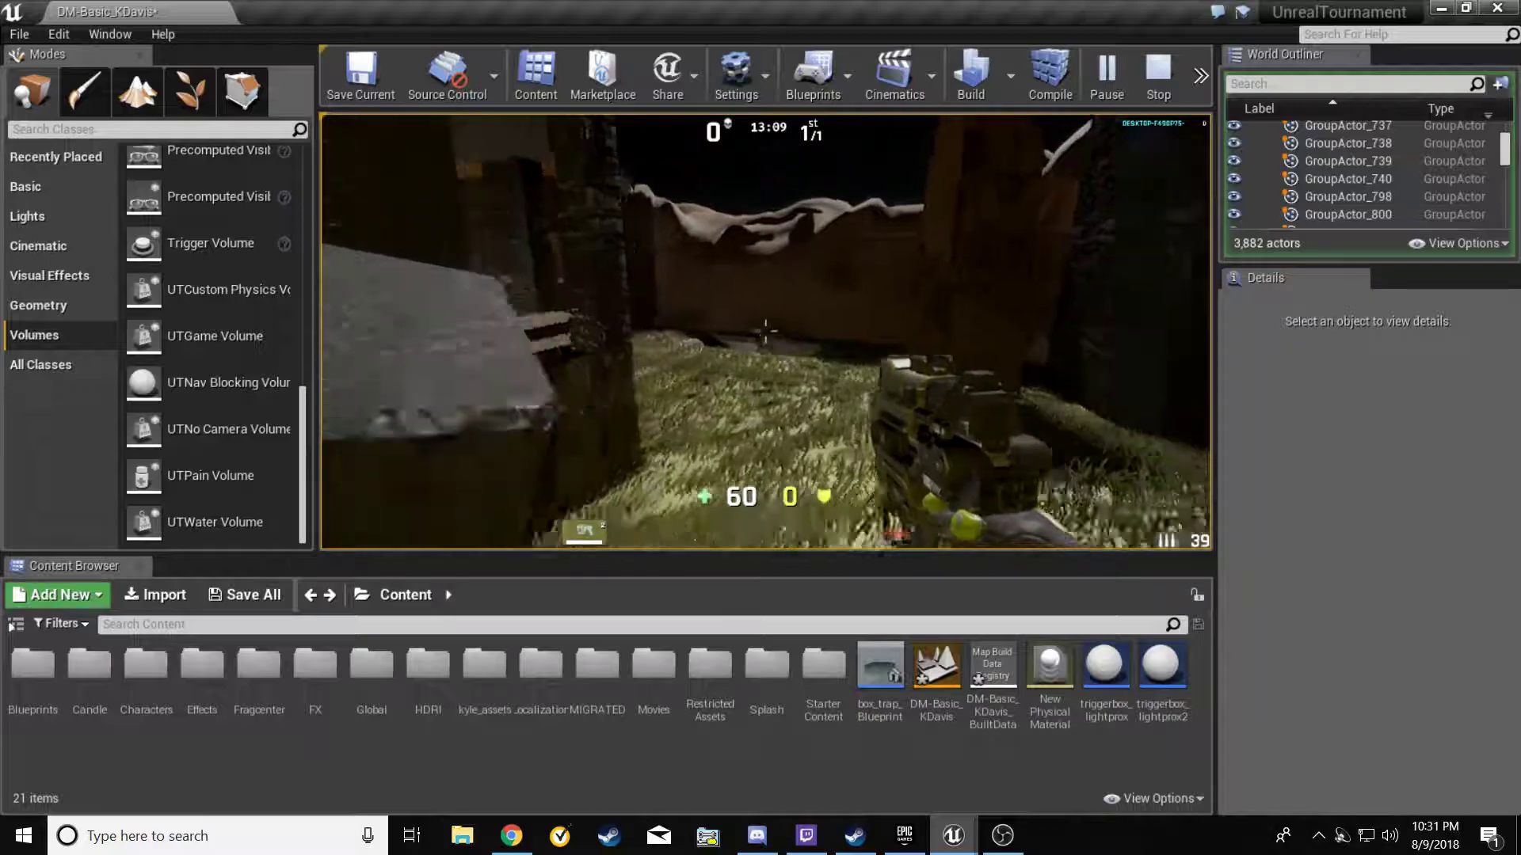
key("Escape")
Fly the editor view around to the moss-topped pillar in front of the octagonal towers
key("w")
right_click_drag(775, 383, 459, 380)
key("w")
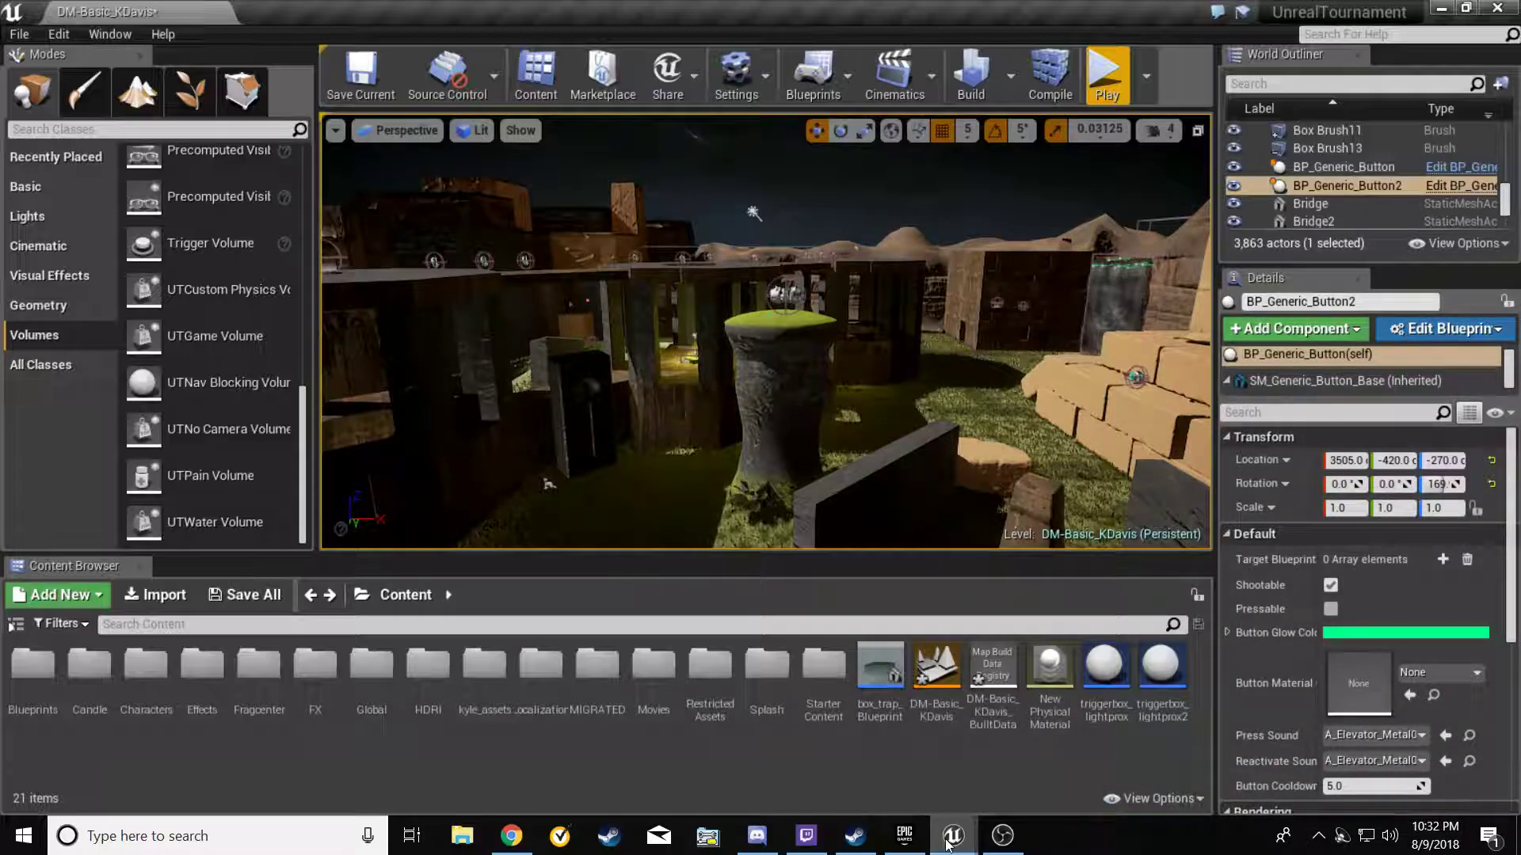
Bring up the open level blueprint and view the toggle_light event graph of triggerbox_lightprox
mouse_move(948, 842)
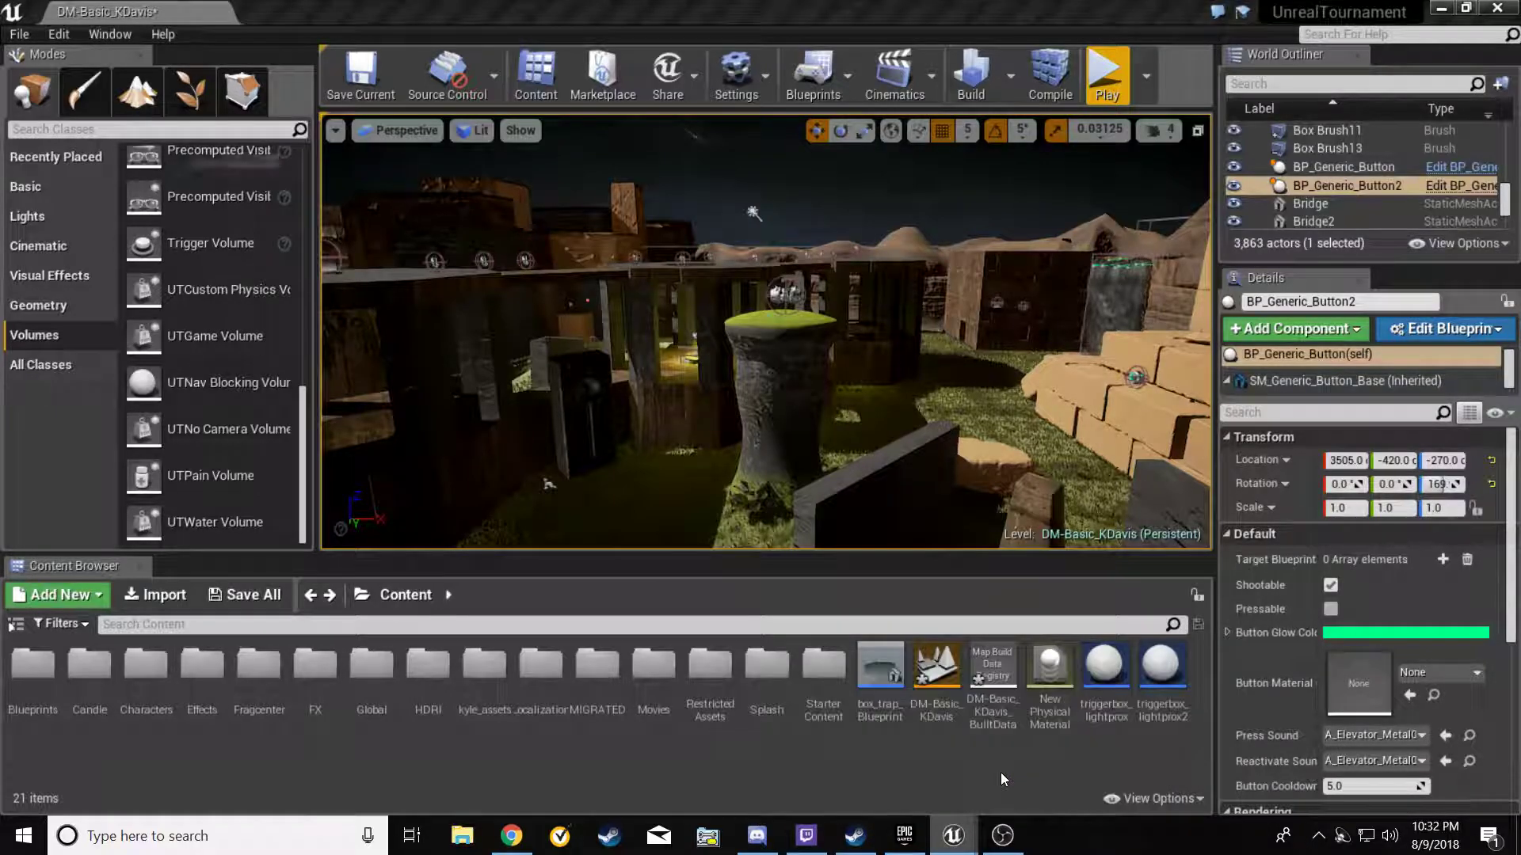
left_click(1000, 772)
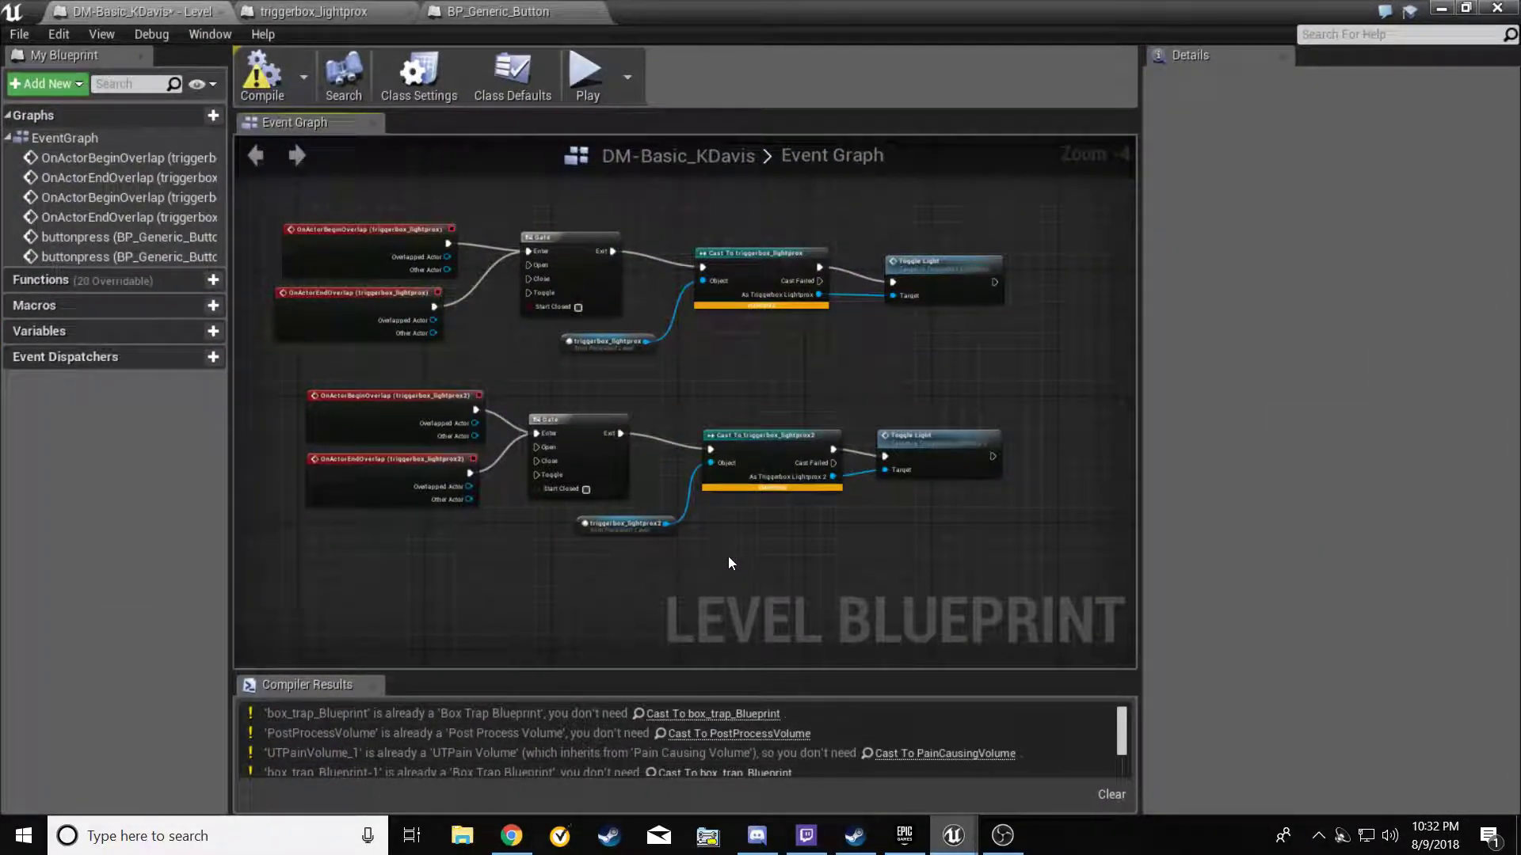
left_click(345, 12)
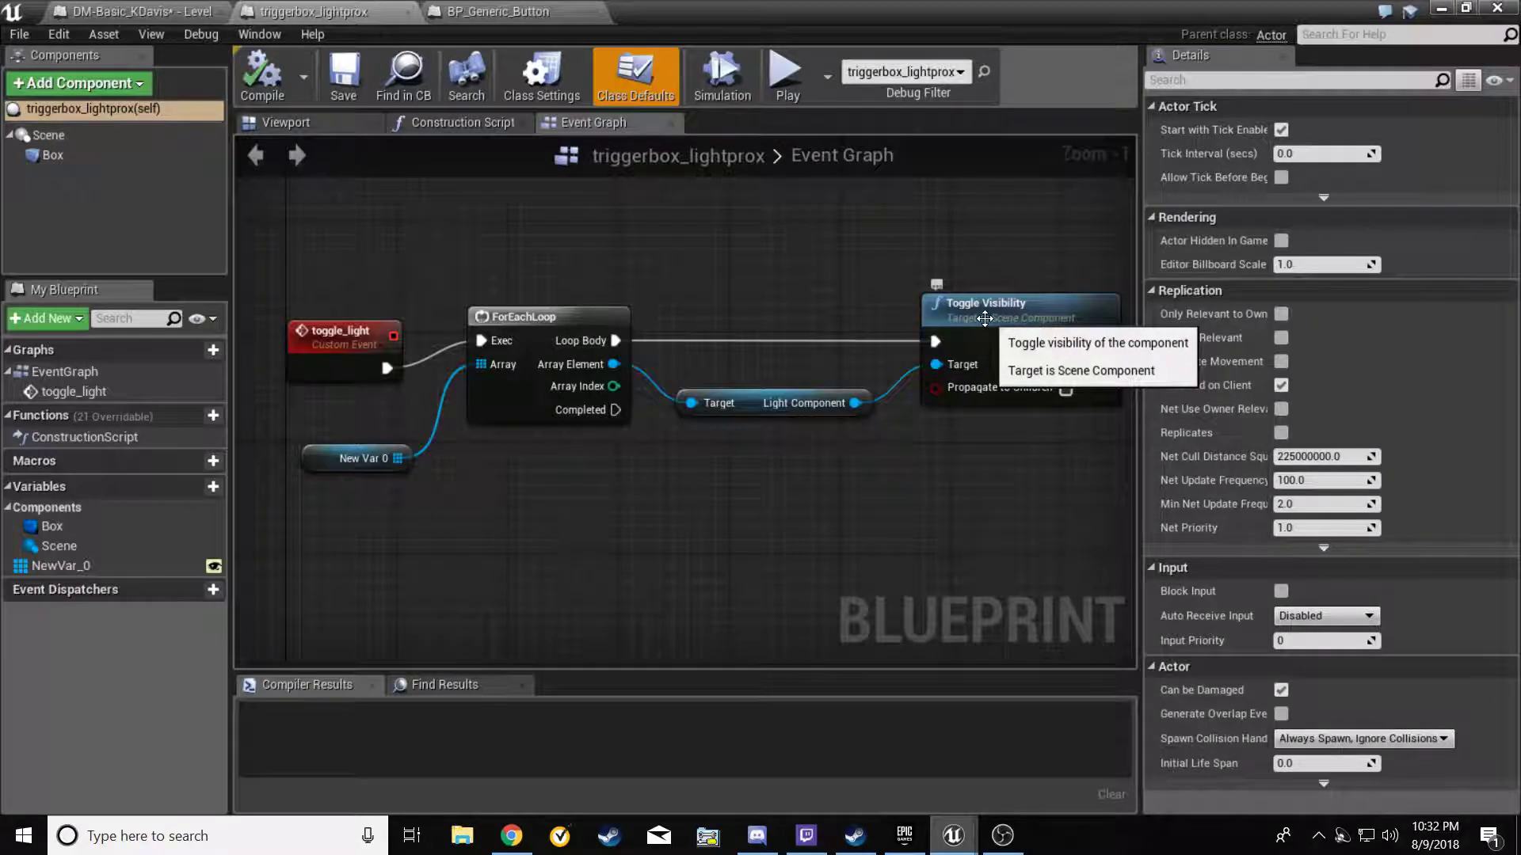
Examine the level blueprint's triggerbox_lightprox overlap events with their Gate, cast and Toggle Light nodes
left_click(210, 14)
scroll(524, 364, "up", 3)
right_click_drag(524, 365, 824, 432)
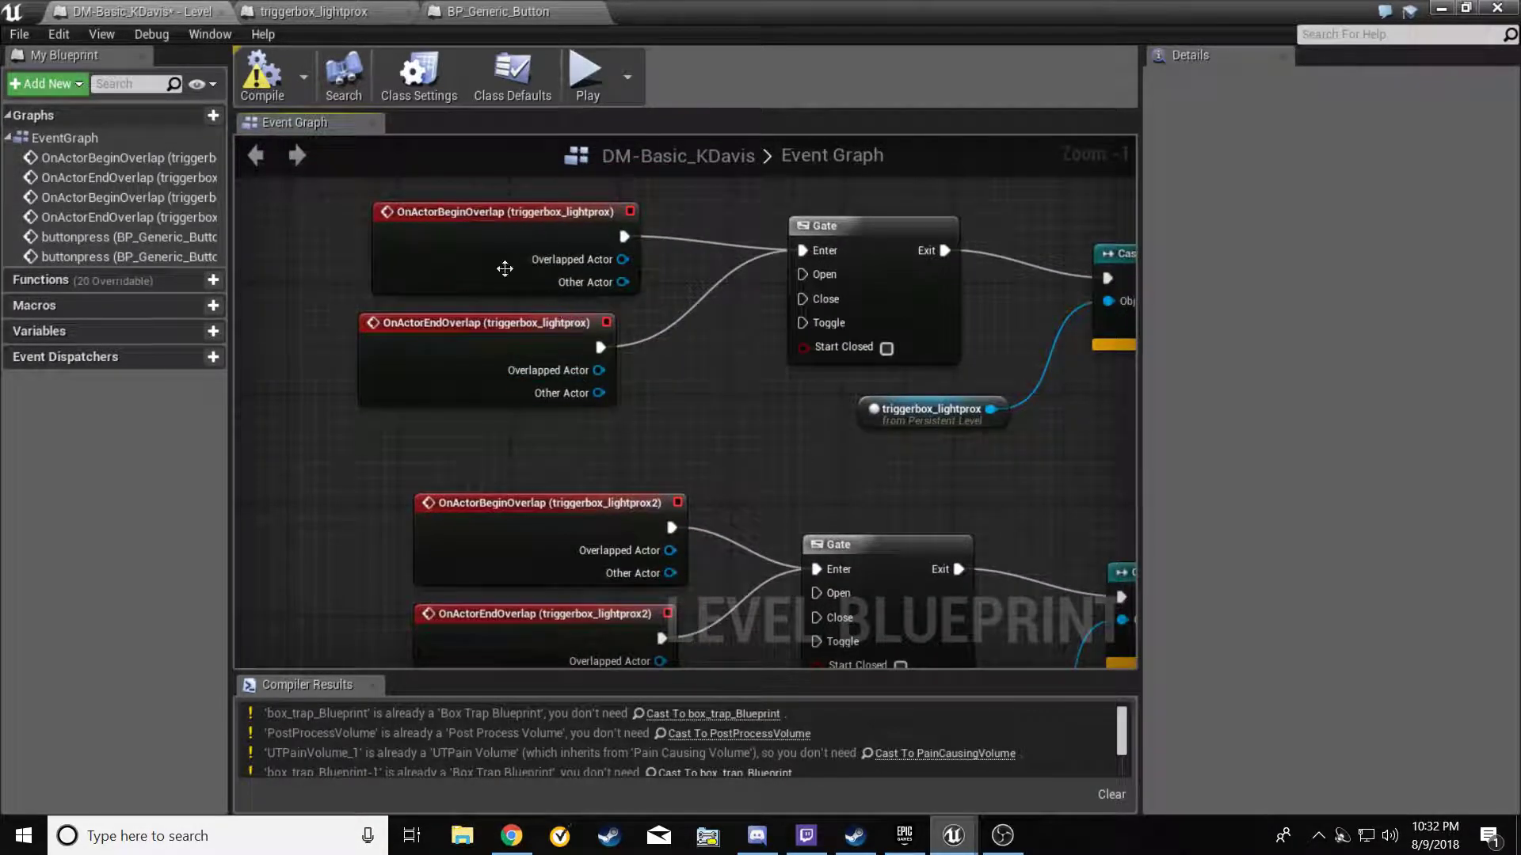
right_click_drag(792, 534, 377, 572)
right_click_drag(825, 561, 622, 558)
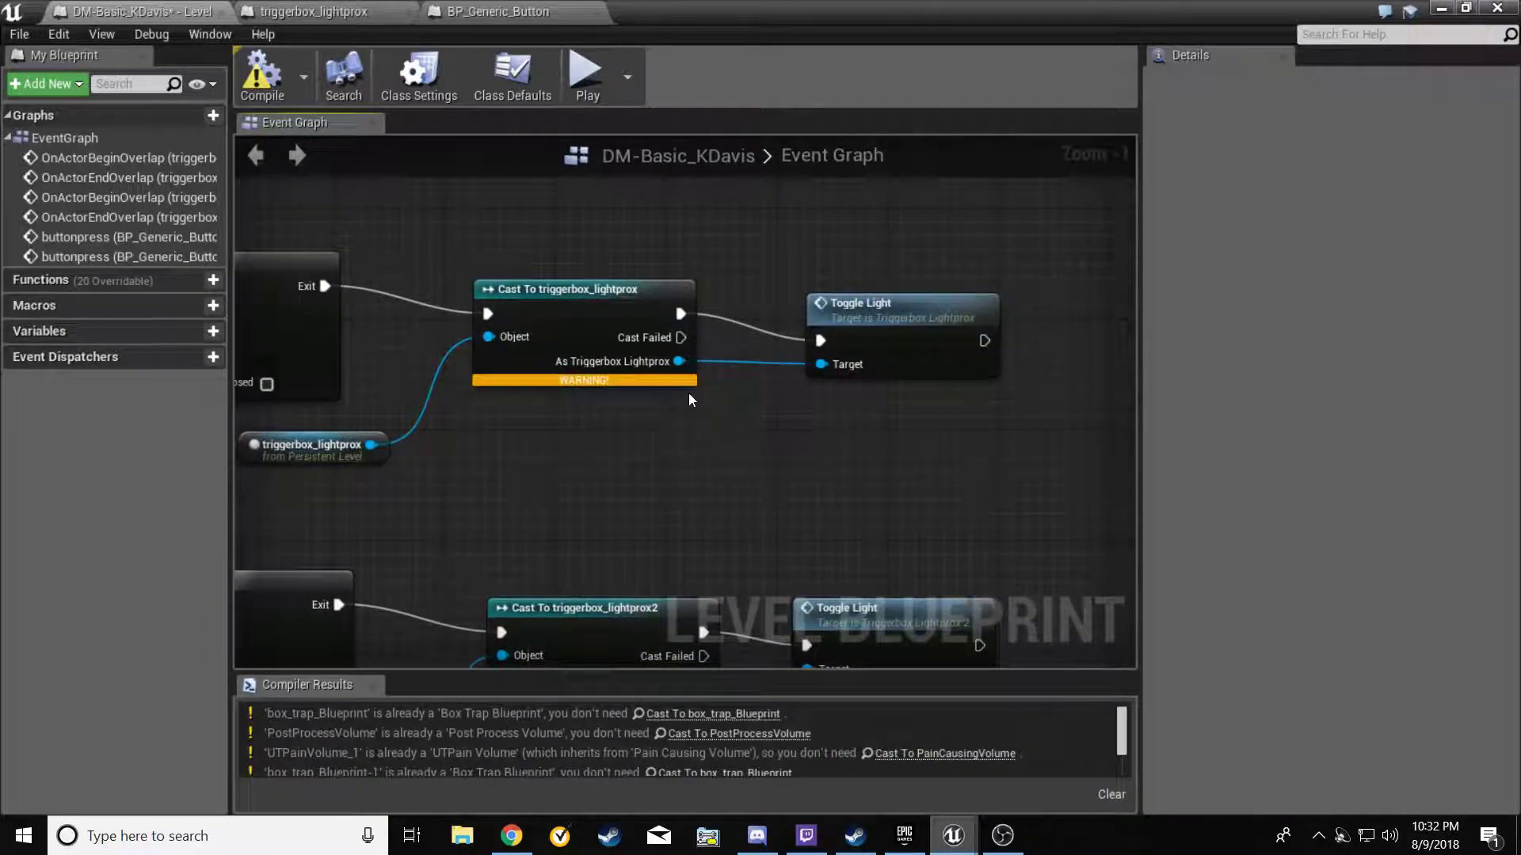
right_click_drag(700, 420, 838, 449)
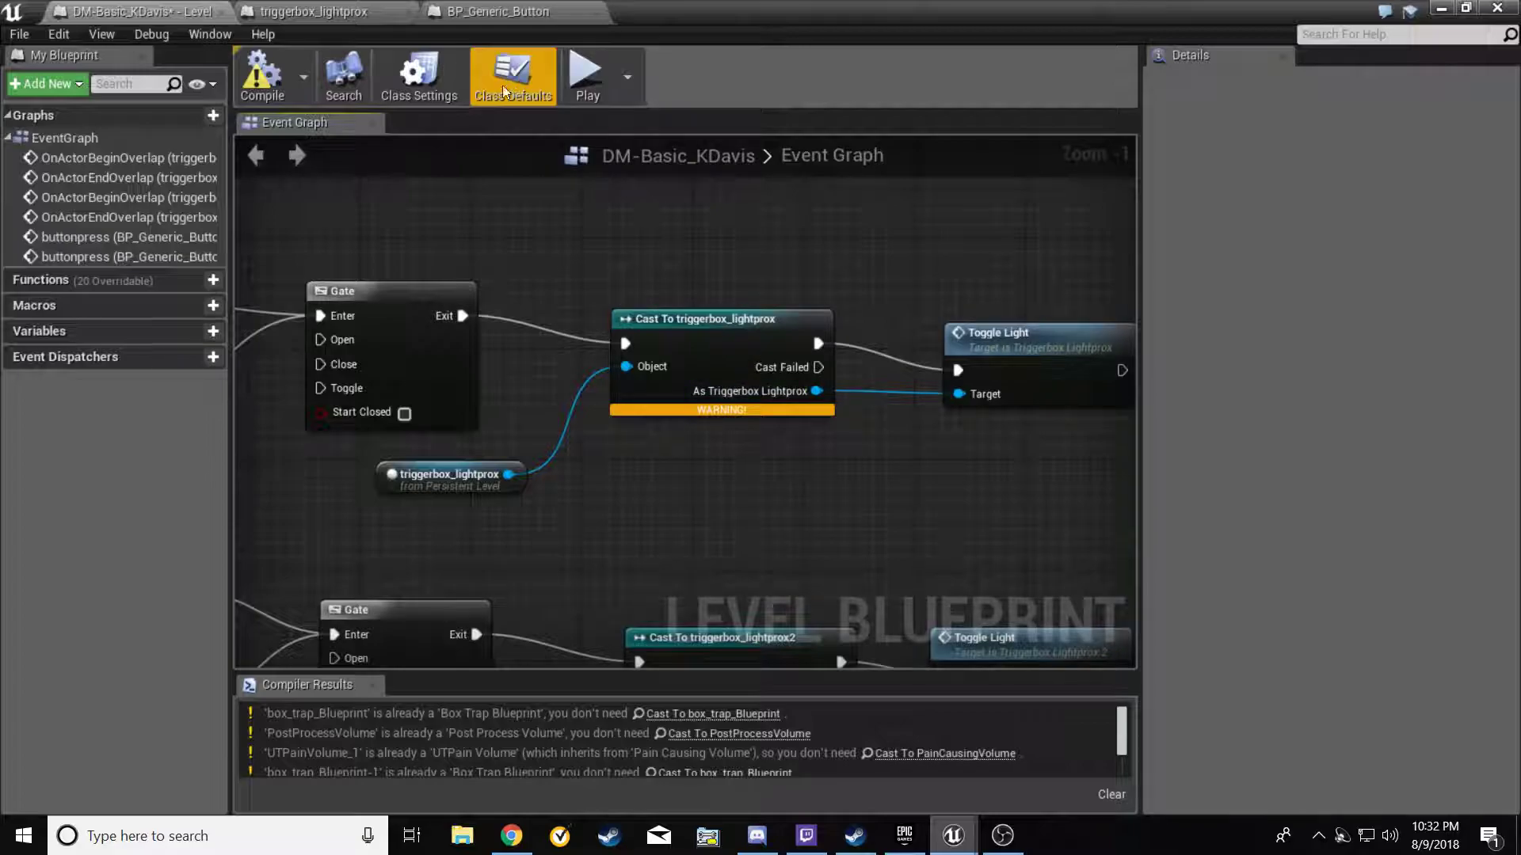
right_click_drag(490, 227, 919, 466)
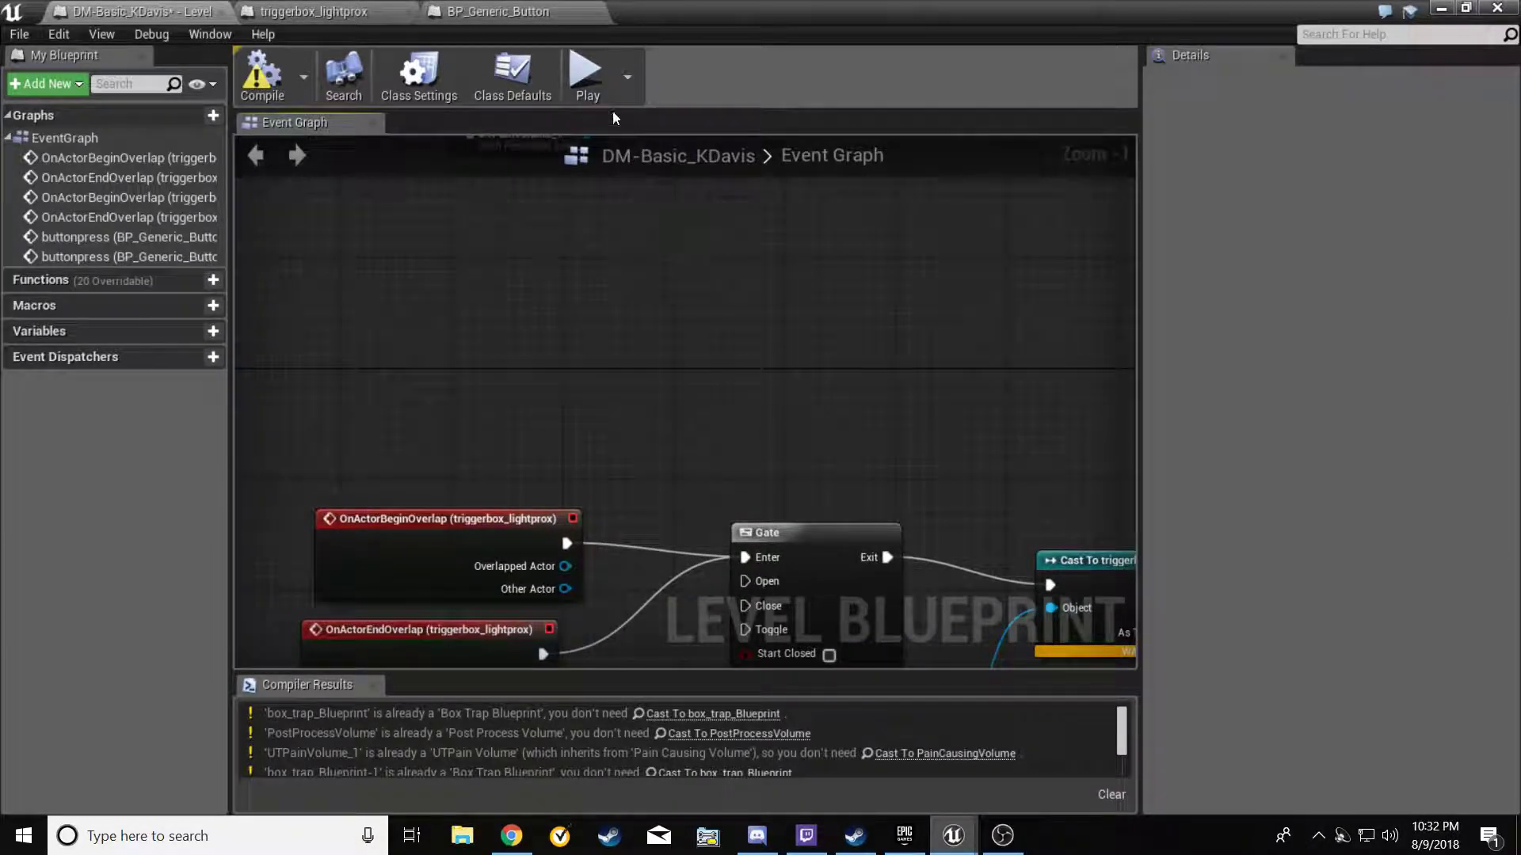
Check the Call buttonpress node in BP_Generic_Button's event graph and return to the level blueprint
left_click(485, 11)
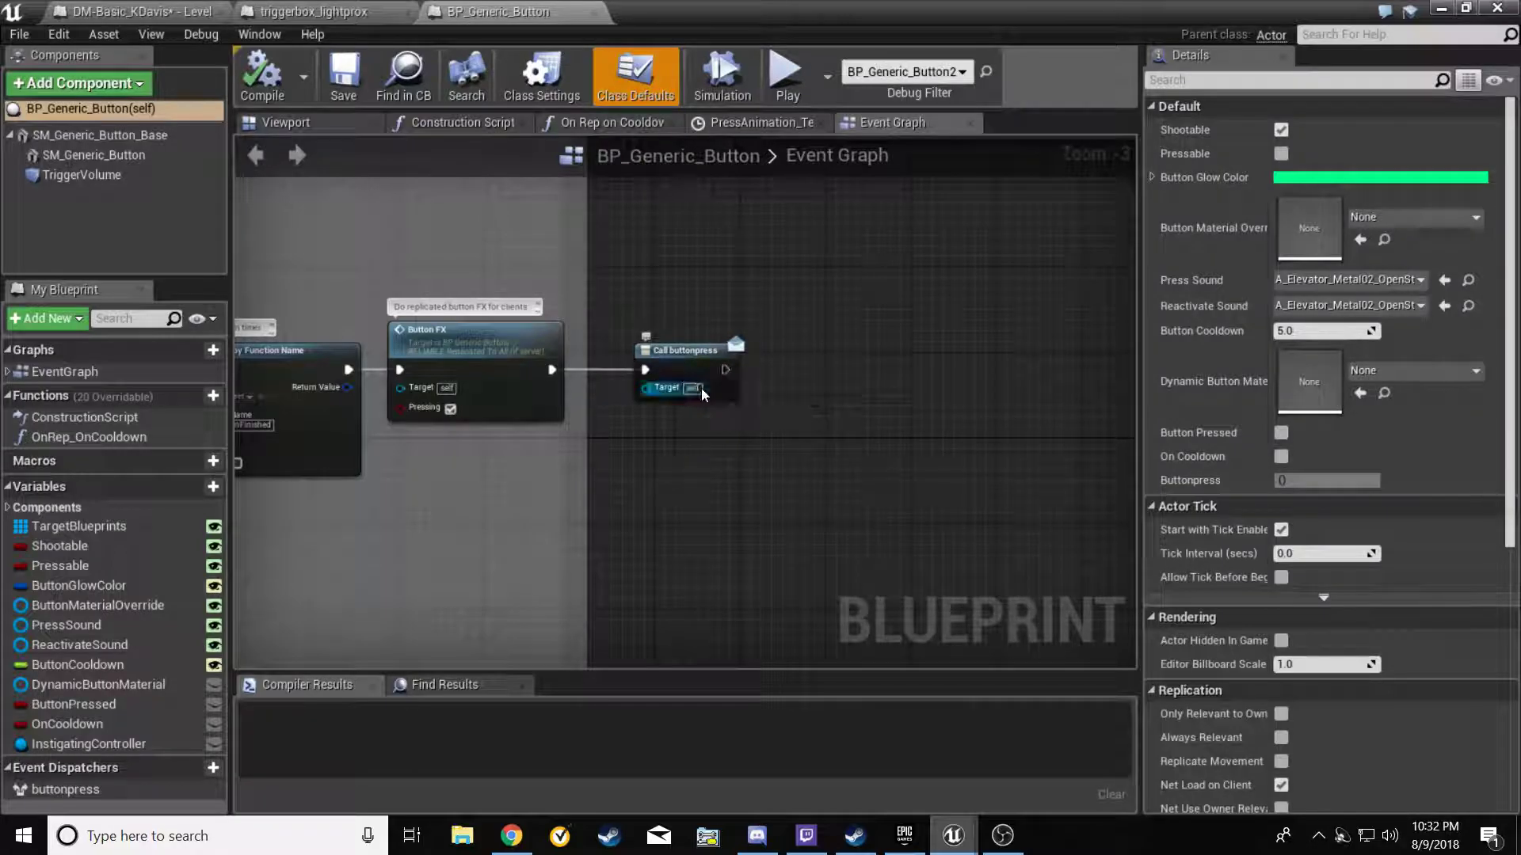
left_click(372, 13)
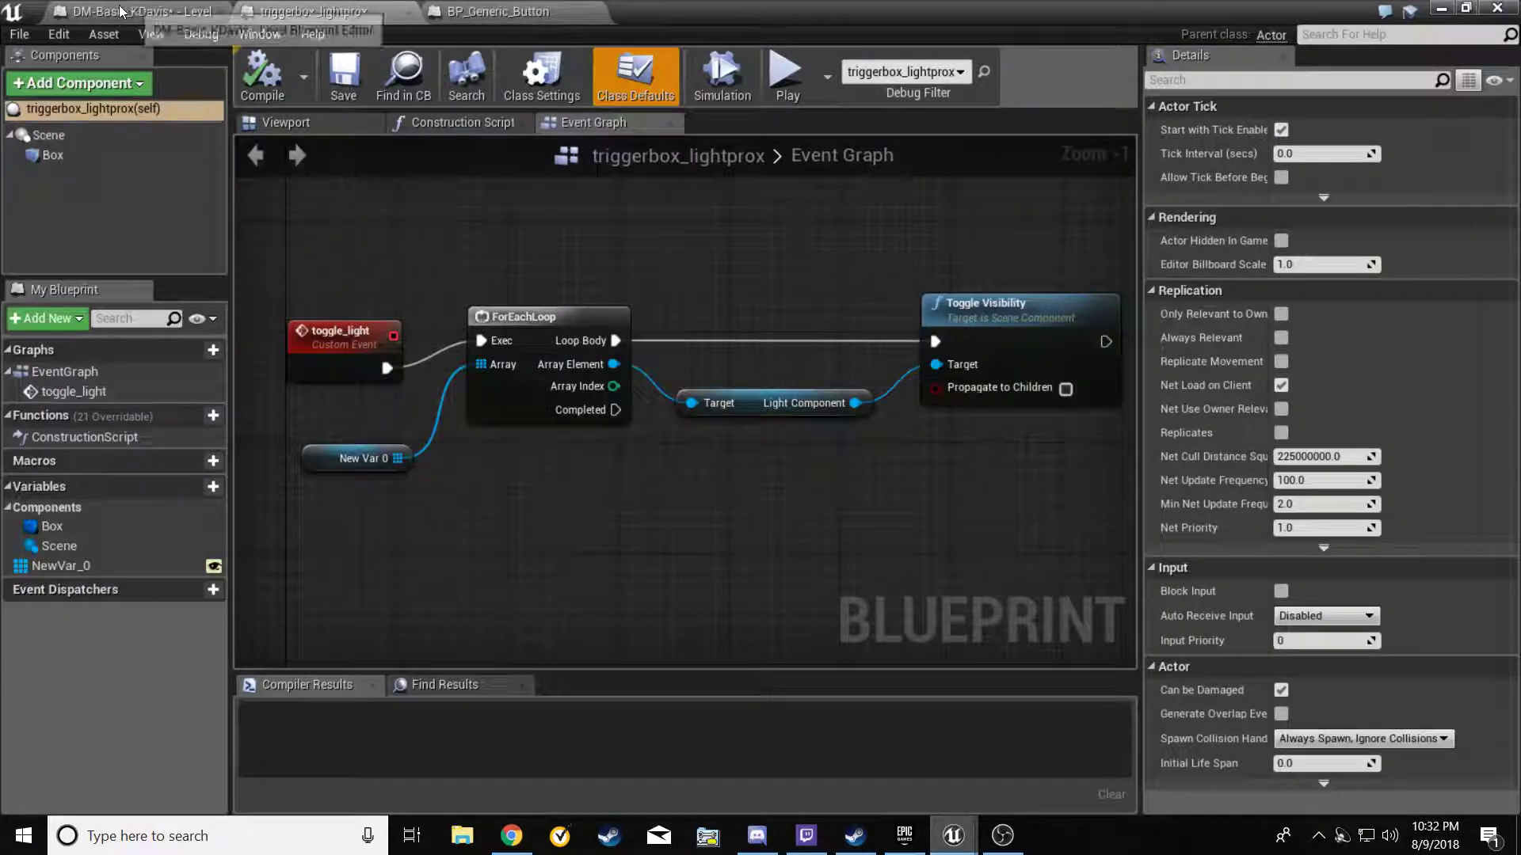
left_click(125, 11)
Follow the two buttonpress events through the PainCausingVolume cast to the Water Volume, Pain Causing and Entry and Exit Sound SET nodes
right_click_drag(429, 307, 477, 615)
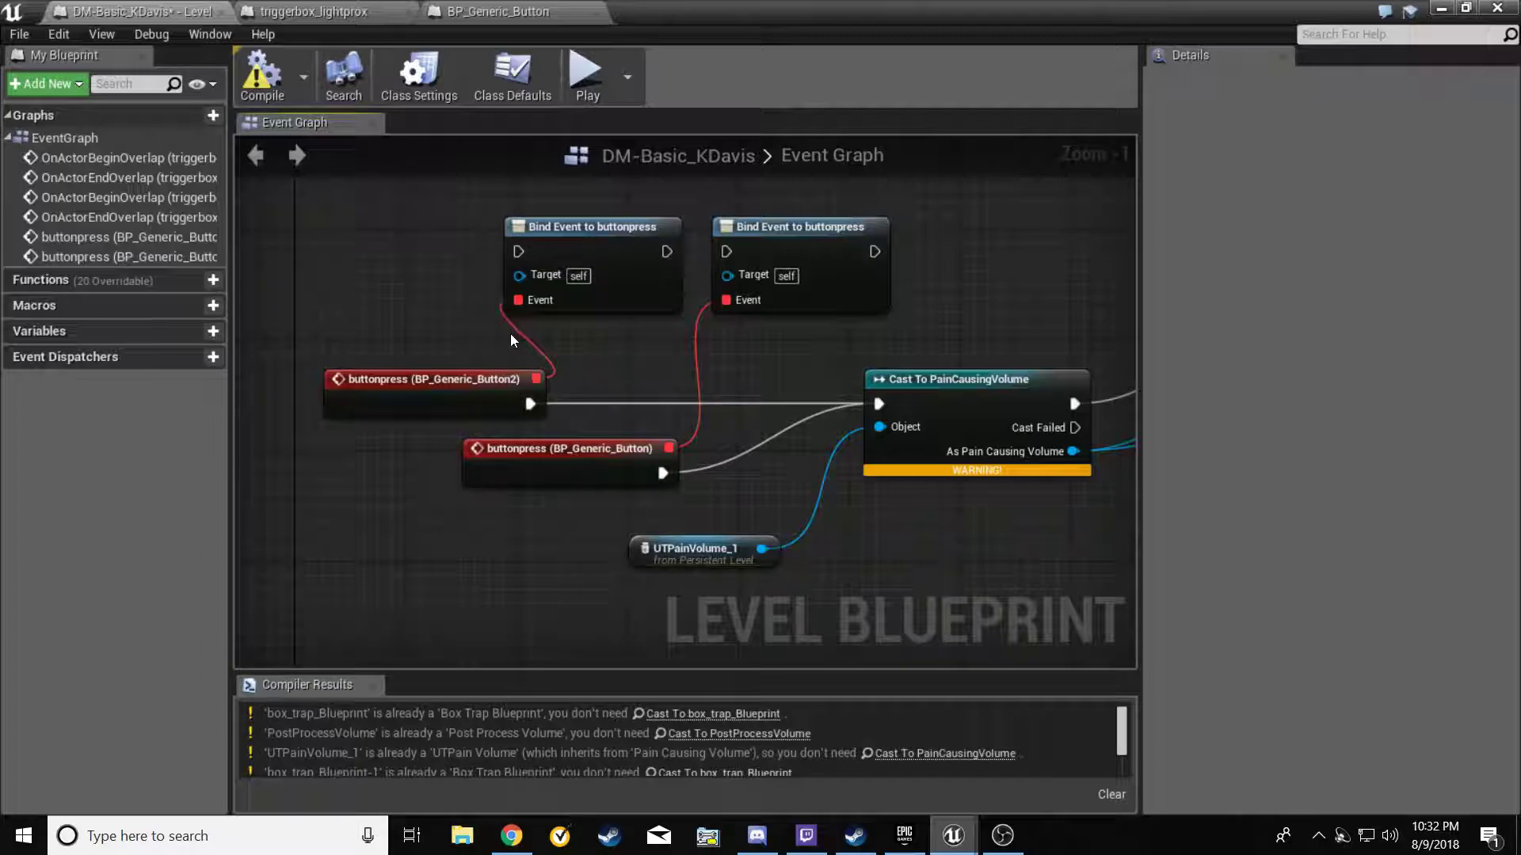
right_click_drag(774, 370, 595, 405)
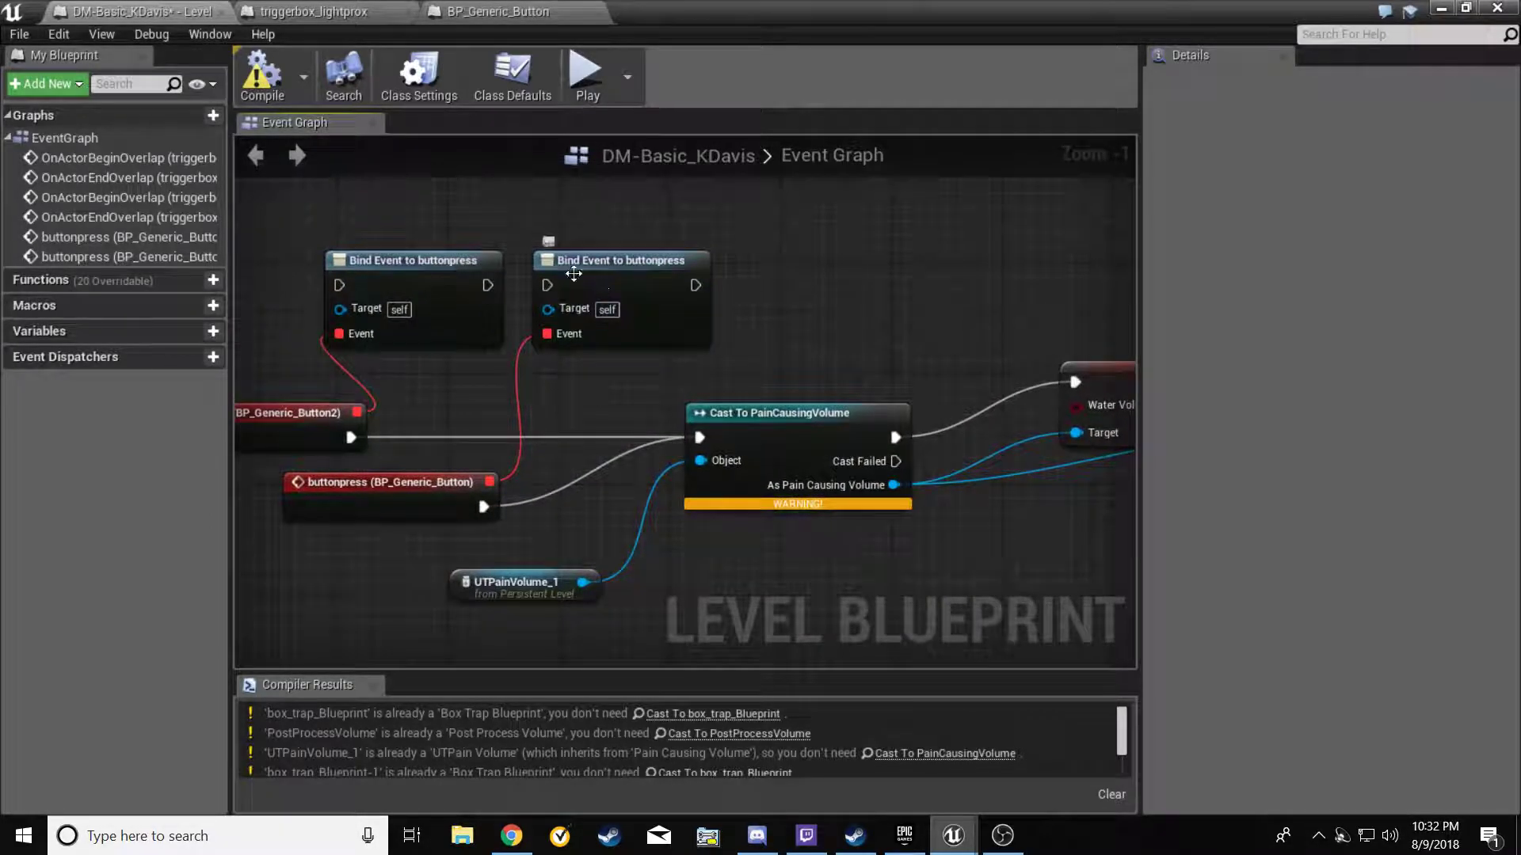
right_click_drag(928, 309, 772, 246)
scroll(689, 523, "down", 1)
right_click_drag(689, 521, 668, 475)
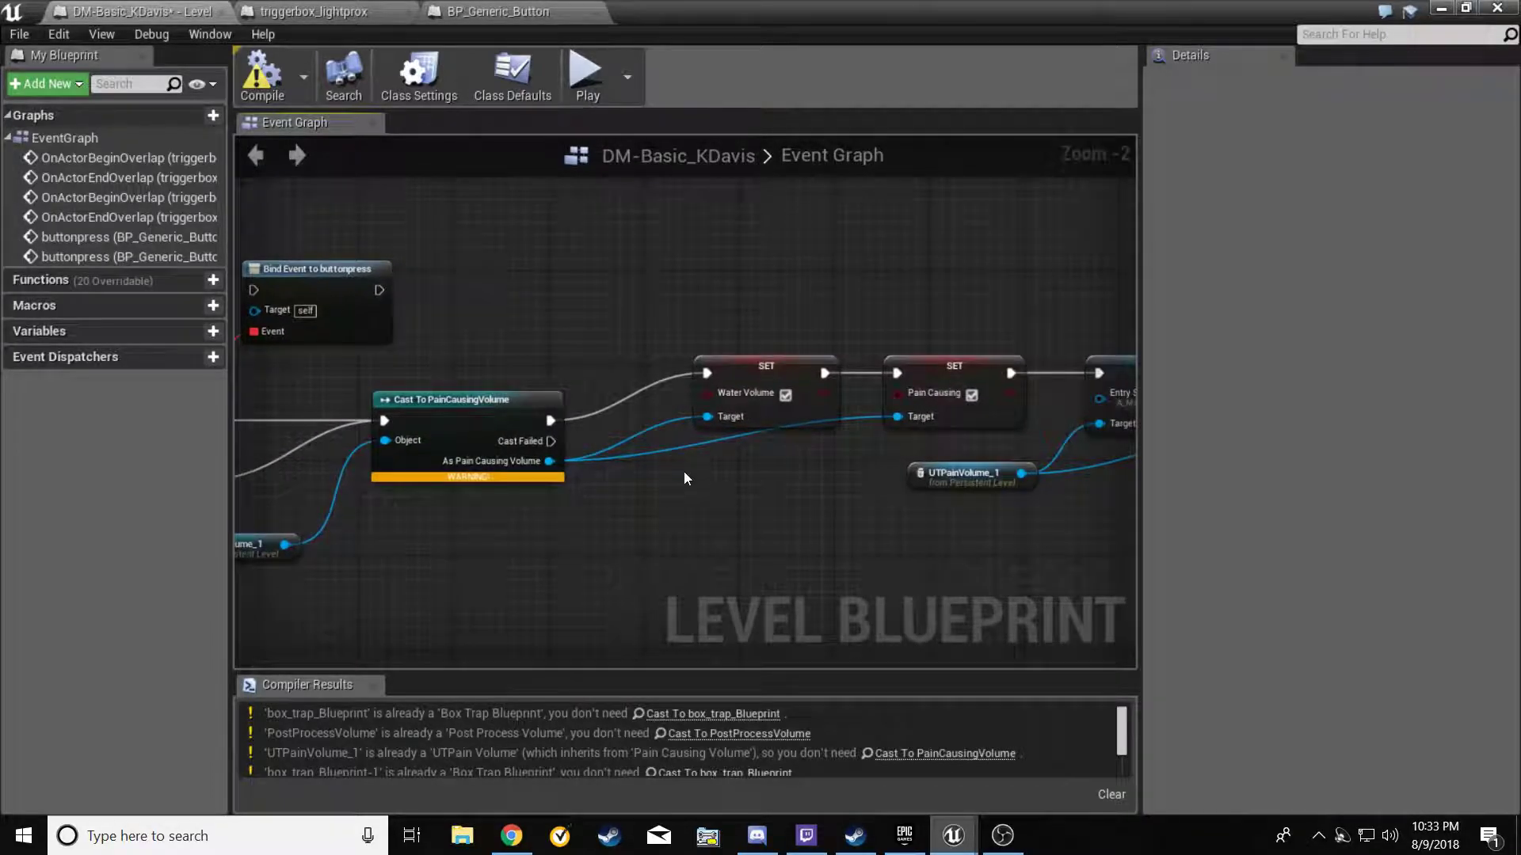
right_click_drag(824, 486, 409, 512)
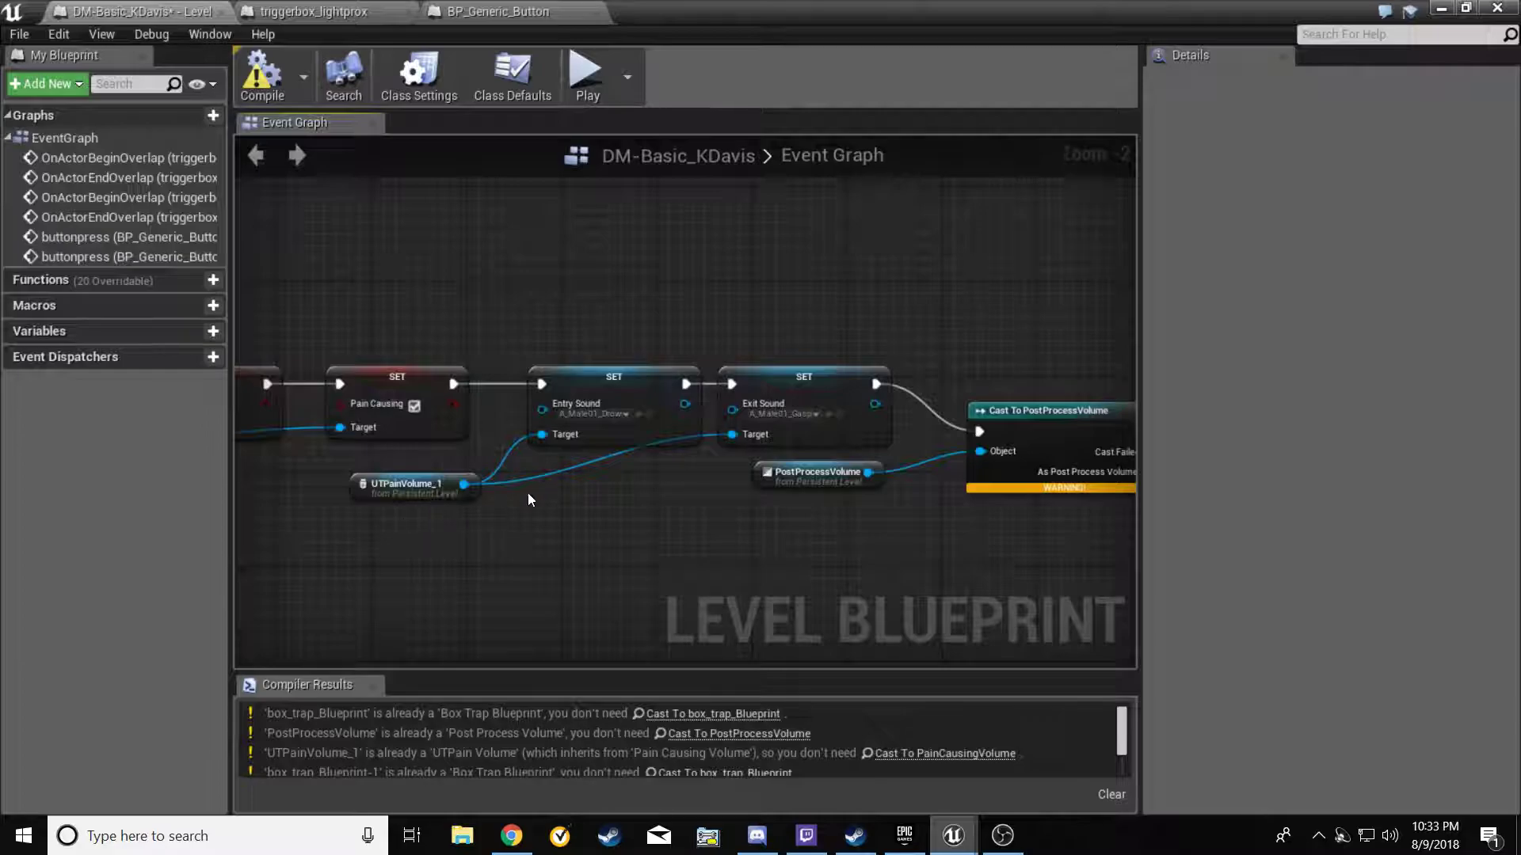
Follow the chain through the PostProcessVolume and box_trap_Blueprint casts, Toggle Visibility and Delay to the second PainCausingVolume cast
right_click_drag(670, 544, 358, 506)
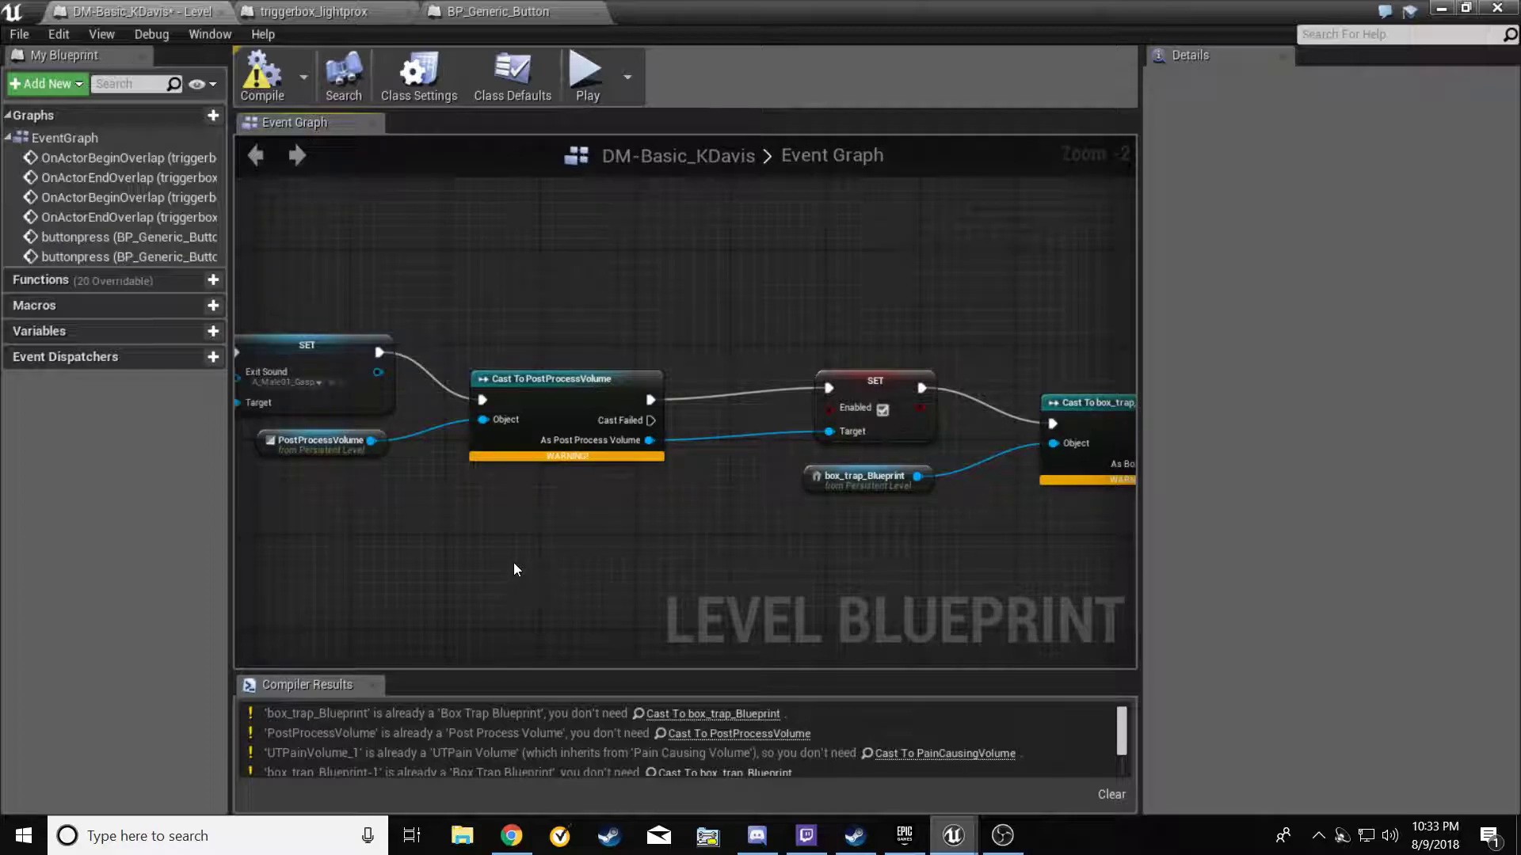
right_click_drag(870, 514, 660, 512)
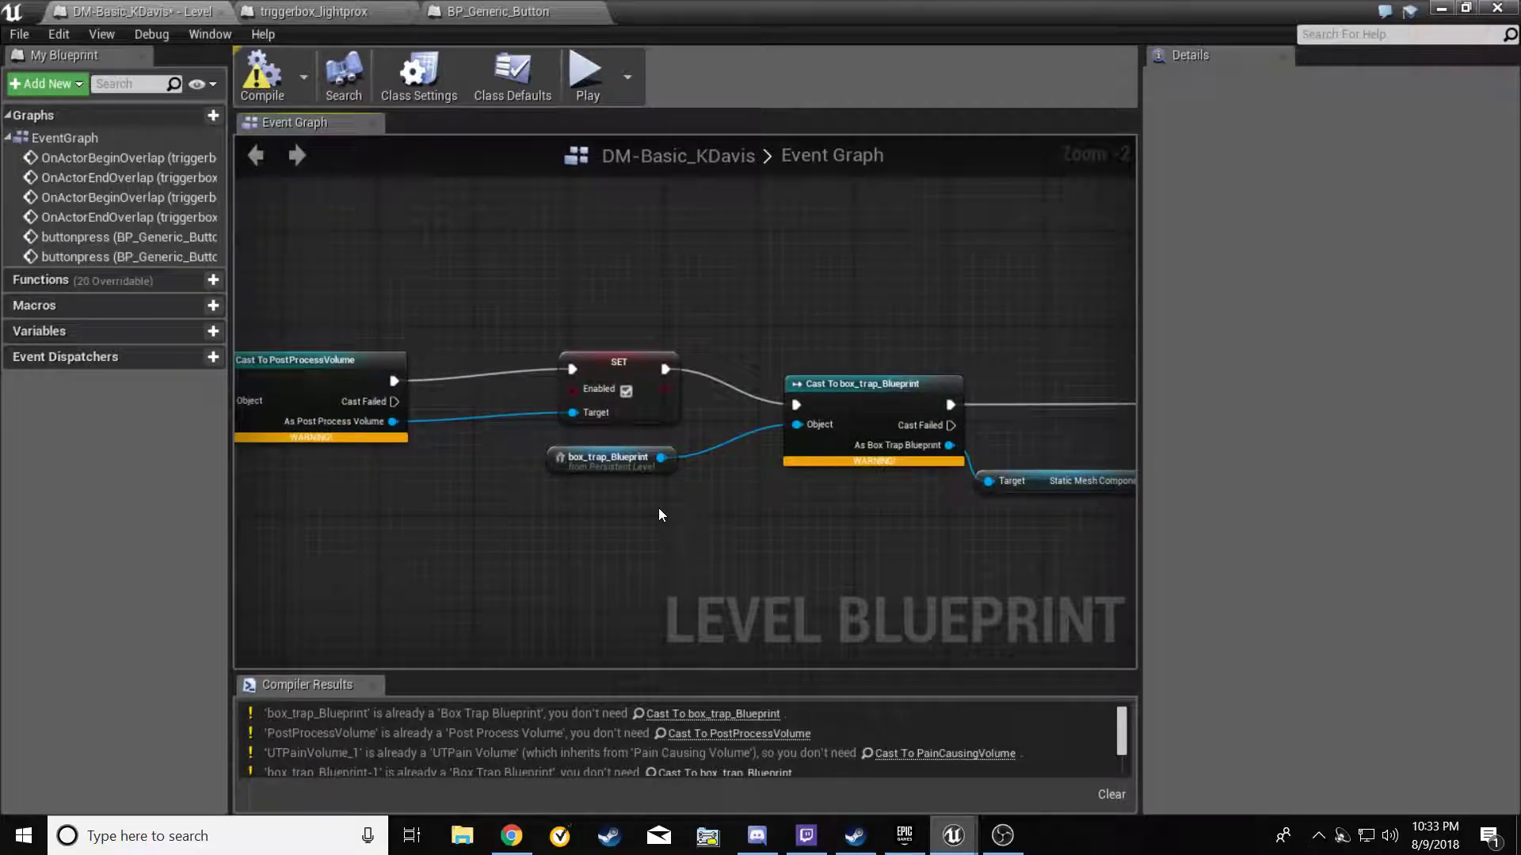
right_click_drag(829, 514, 701, 428)
right_click_drag(808, 548, 523, 550)
right_click_drag(765, 526, 706, 516)
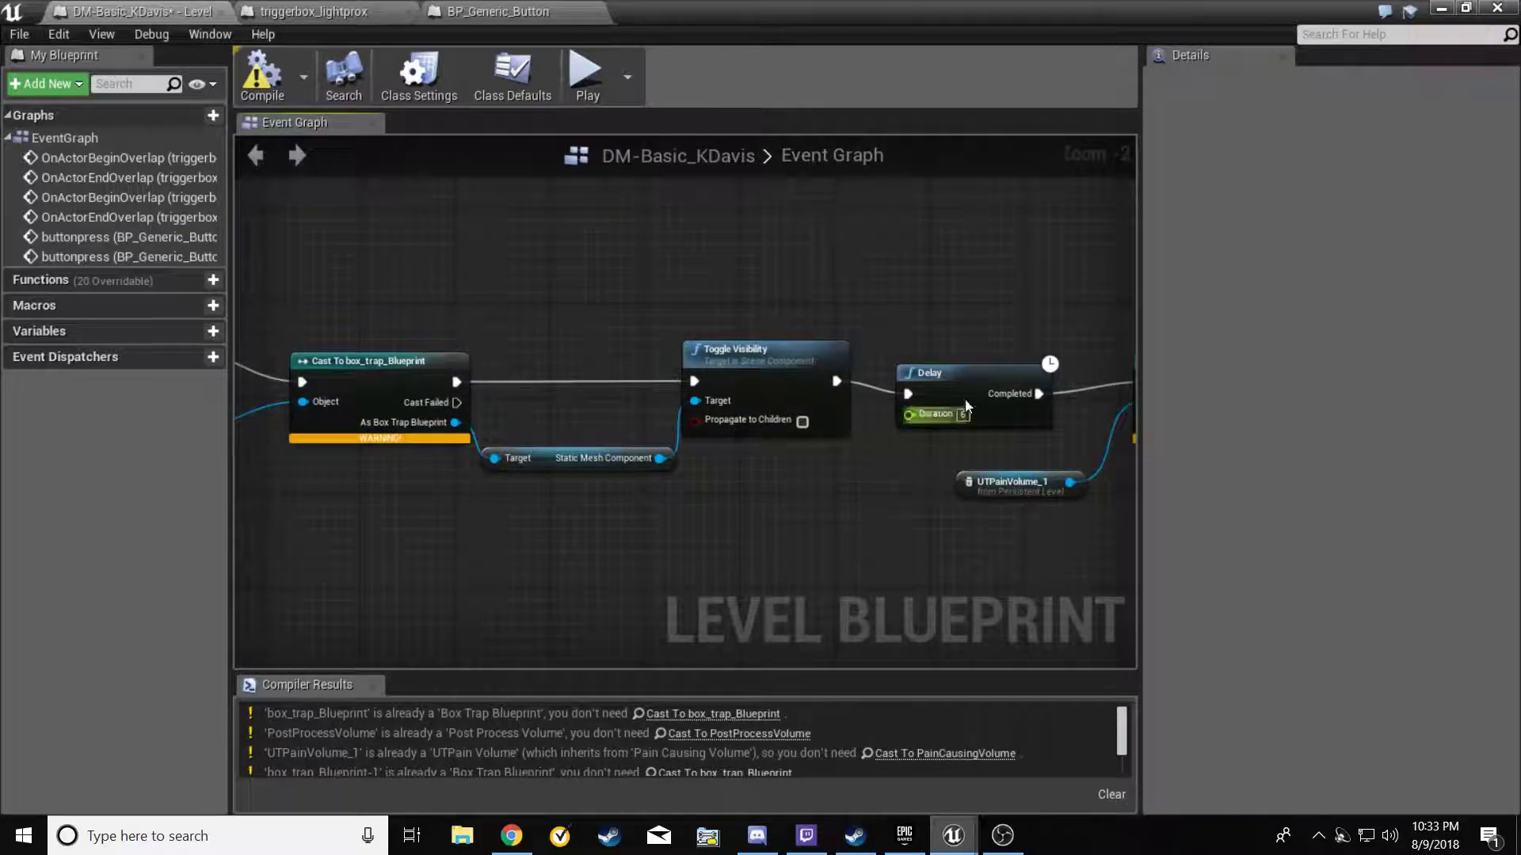
right_click_drag(922, 437, 310, 445)
right_click_drag(705, 339, 1050, 353)
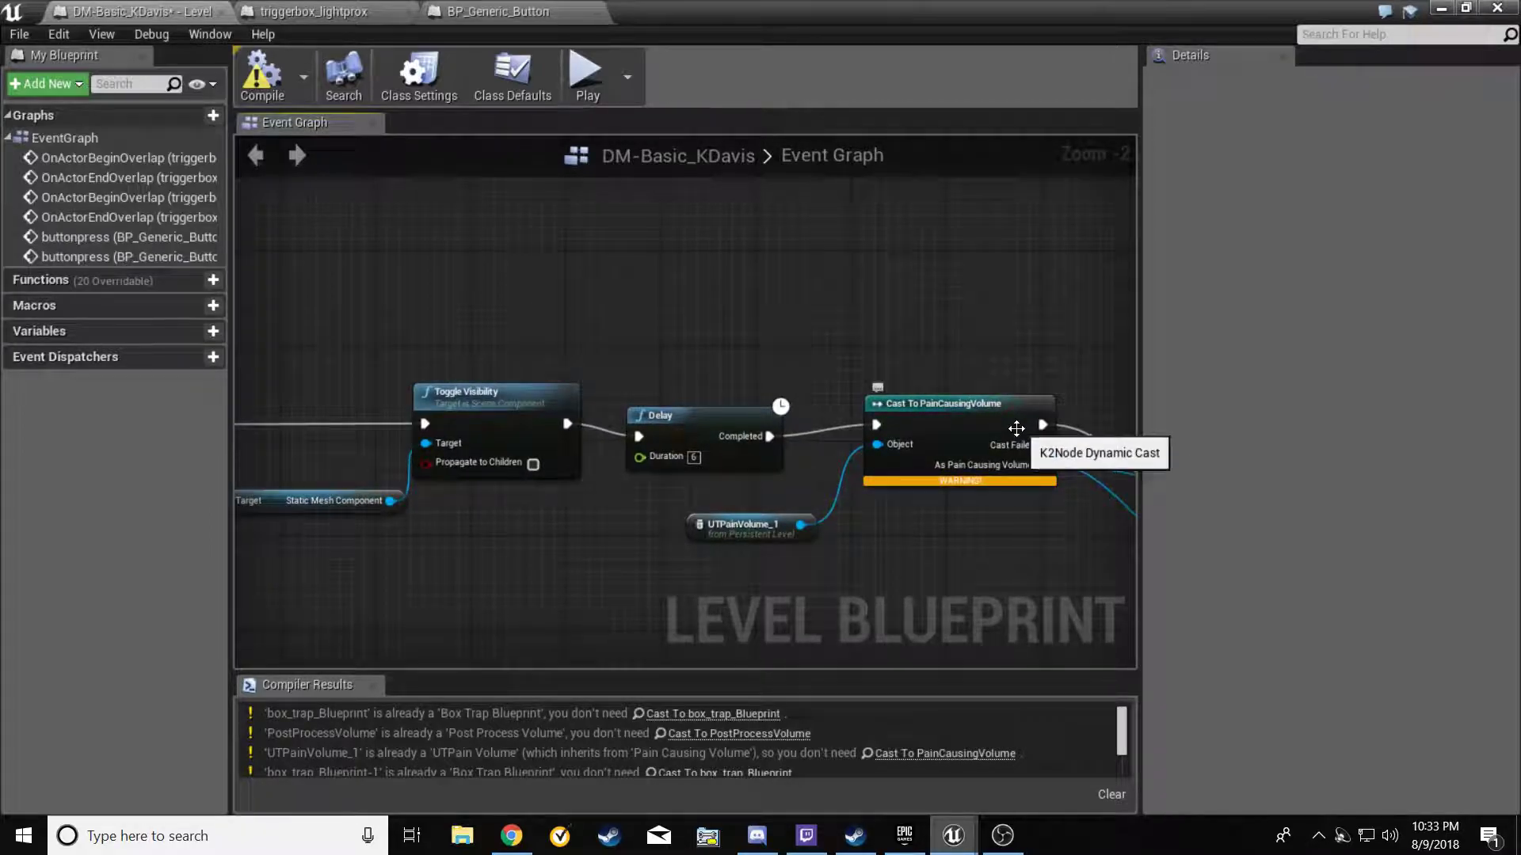
Return to the level viewport and inspect the waterfall particle emitters and the cliff beside them up close
left_click(1440, 9)
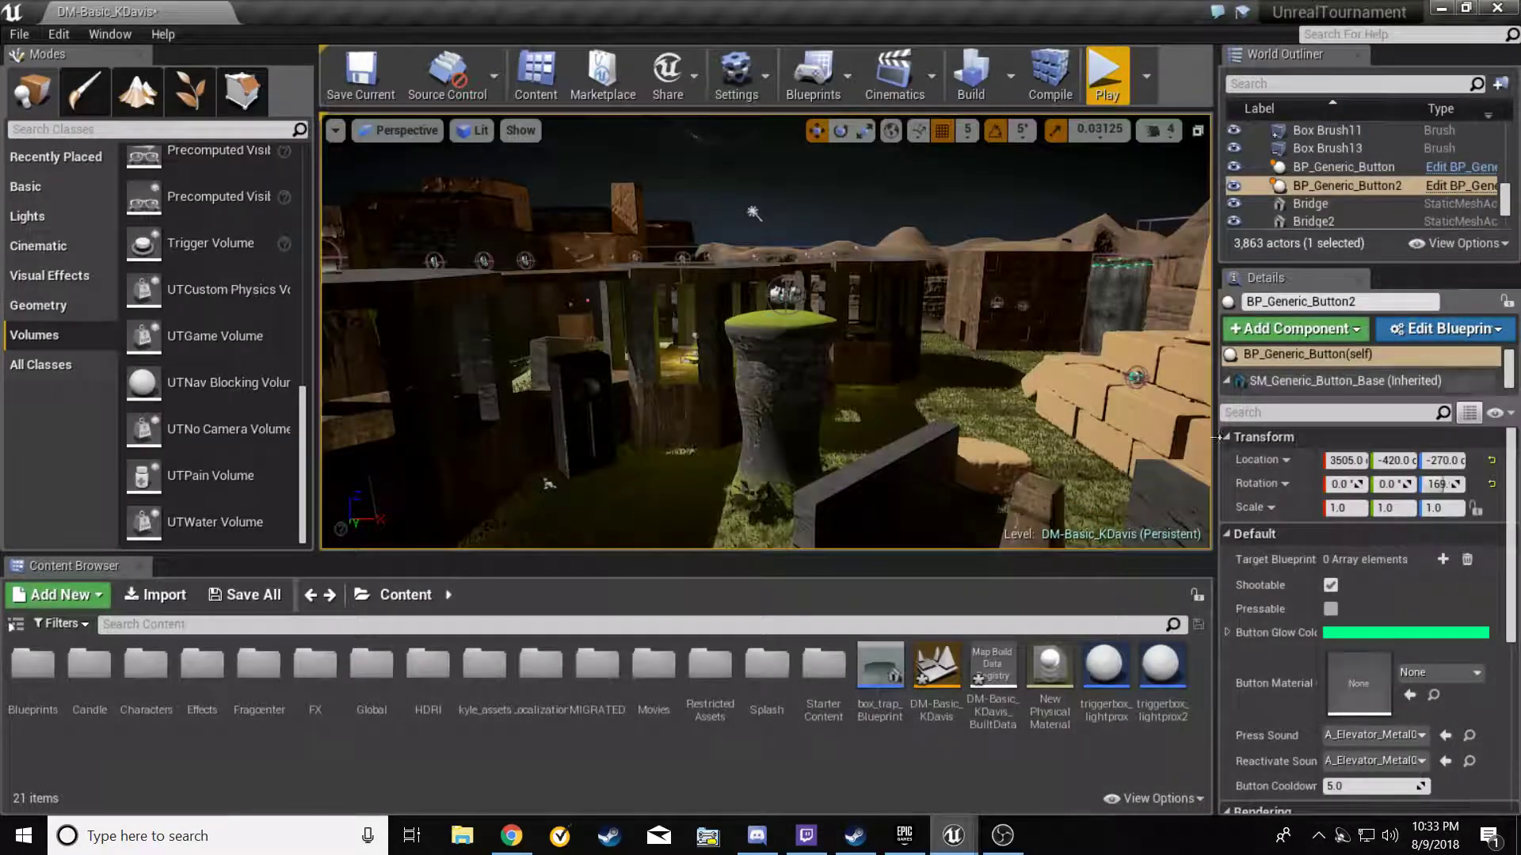
right_click_drag(834, 488, 967, 440)
key("w")
key("s")
key("w")
key("s")
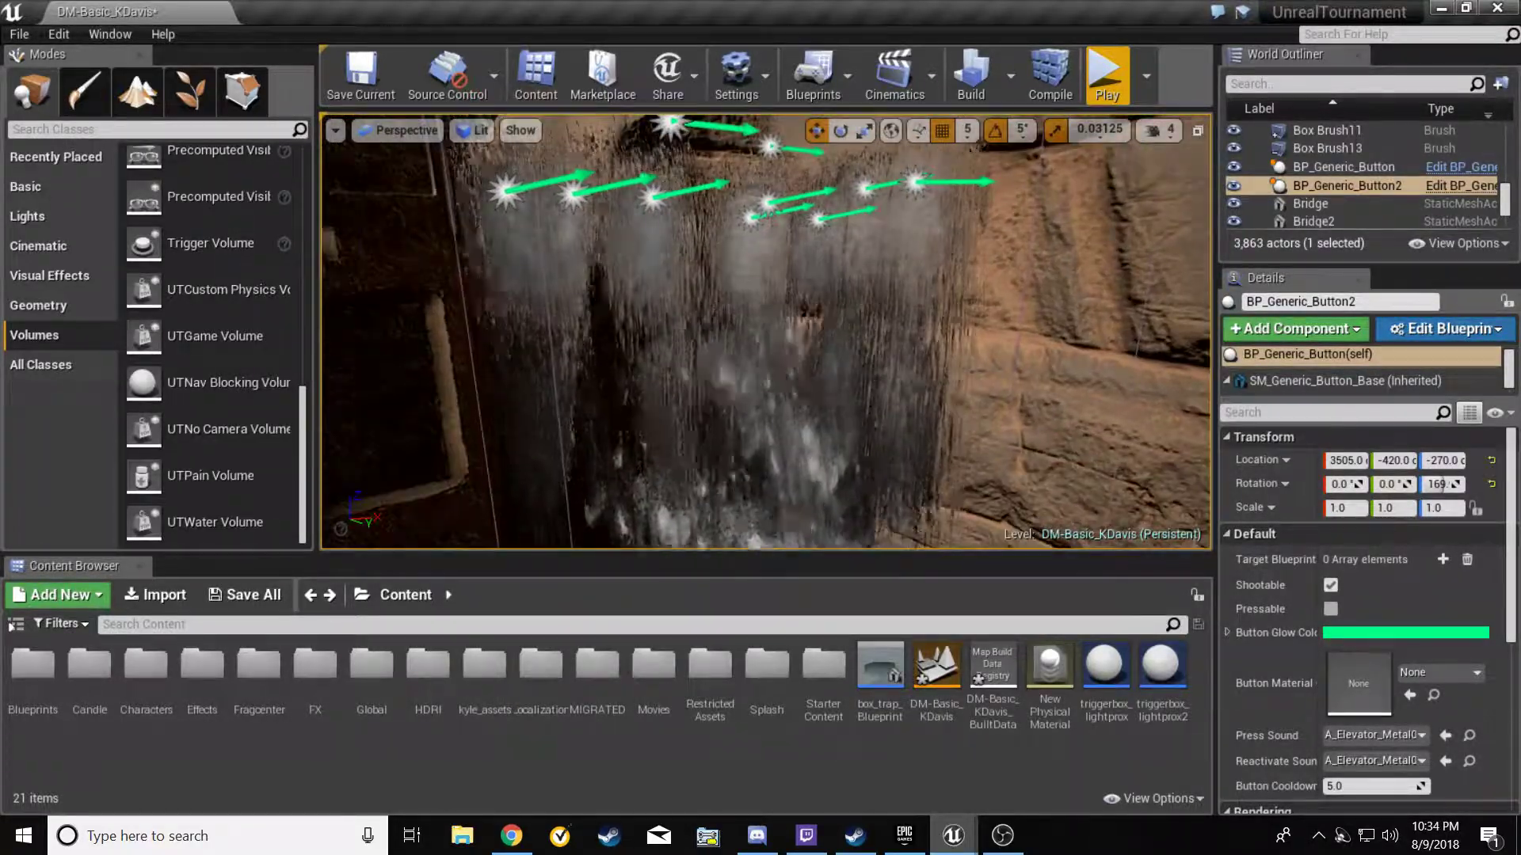
right_click_drag(765, 331, 713, 206)
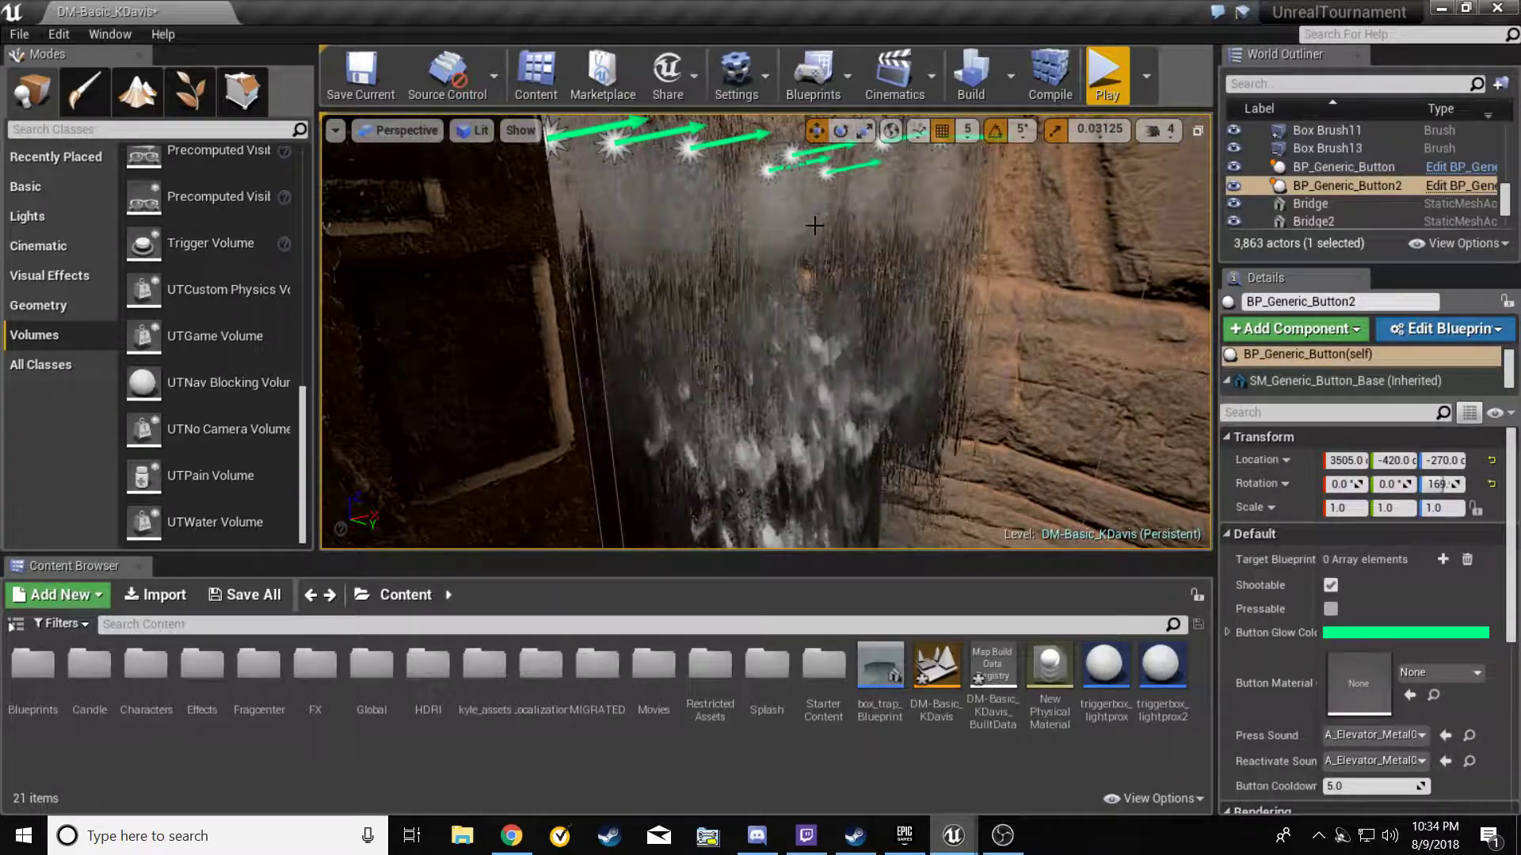
right_click_drag(815, 220, 810, 228)
right_click_drag(622, 276, 622, 434)
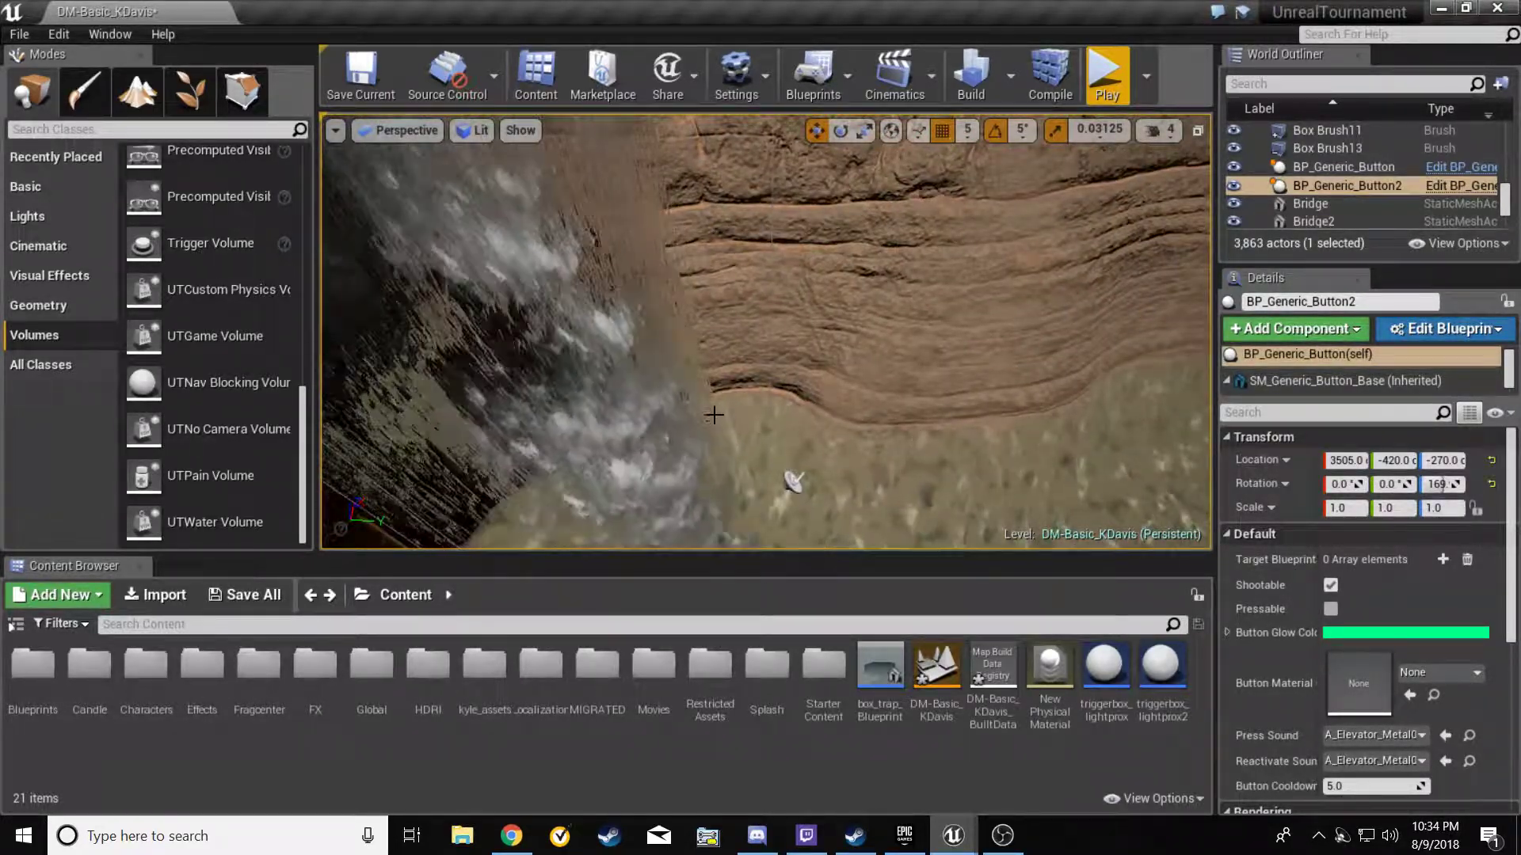
View the whole arena from above, with its octagonal towers, statue and outer cliffs
right_click_drag(793, 481, 1370, 381)
key("w")
key("w")
right_click_drag(828, 453, 683, 317)
key("s")
right_click_drag(1000, 294, 973, 341)
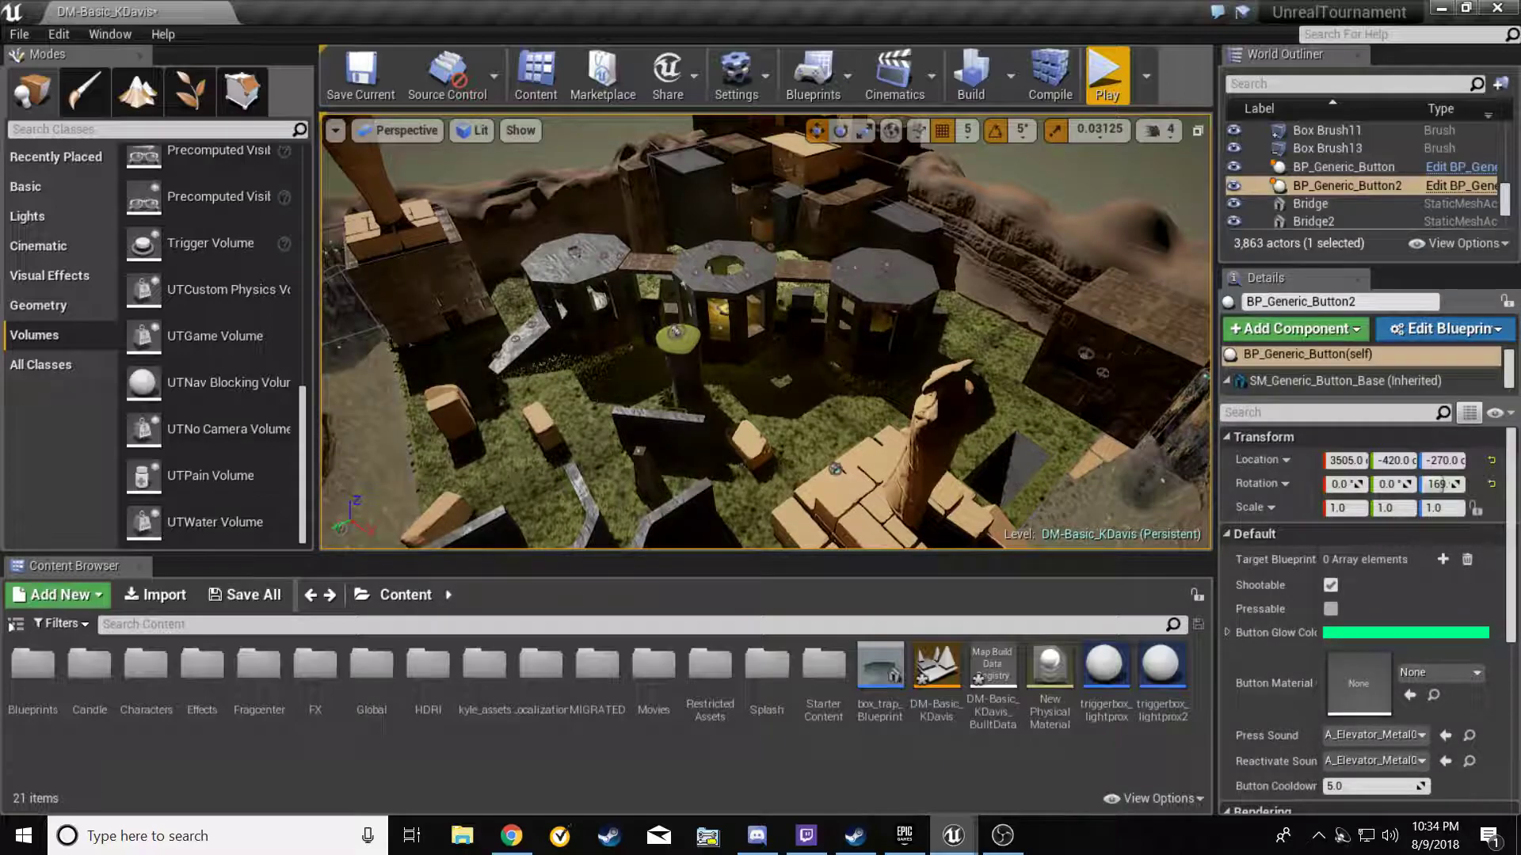
Inspect the grass between the panelled building and the towers, and look over the statue and its block base from above
right_click_drag(765, 331, 966, 333)
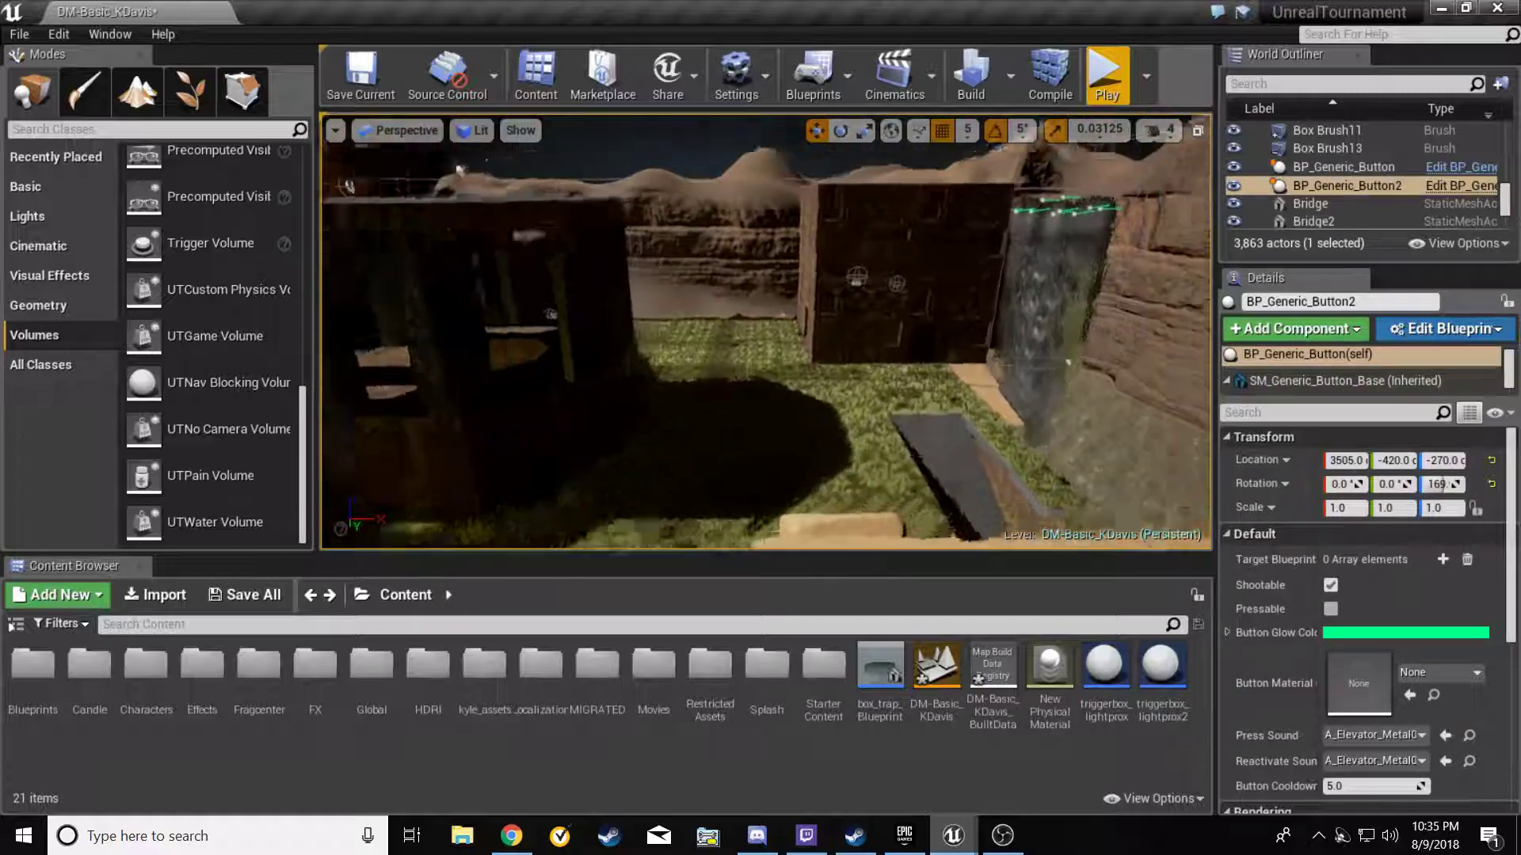
right_click_drag(1108, 422, 905, 421)
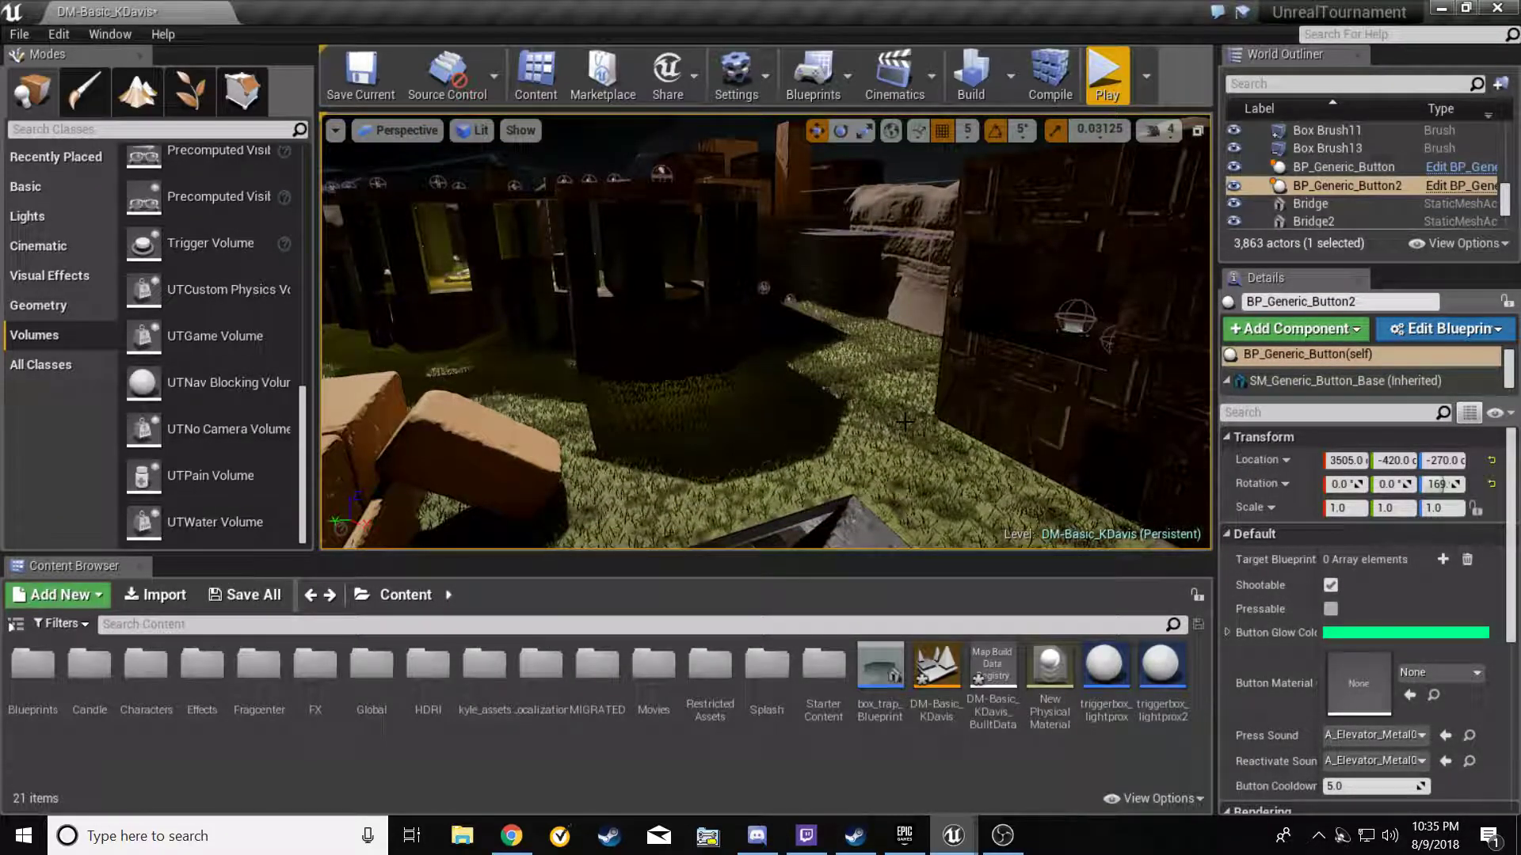
key("w")
right_click_drag(837, 438, 938, 390)
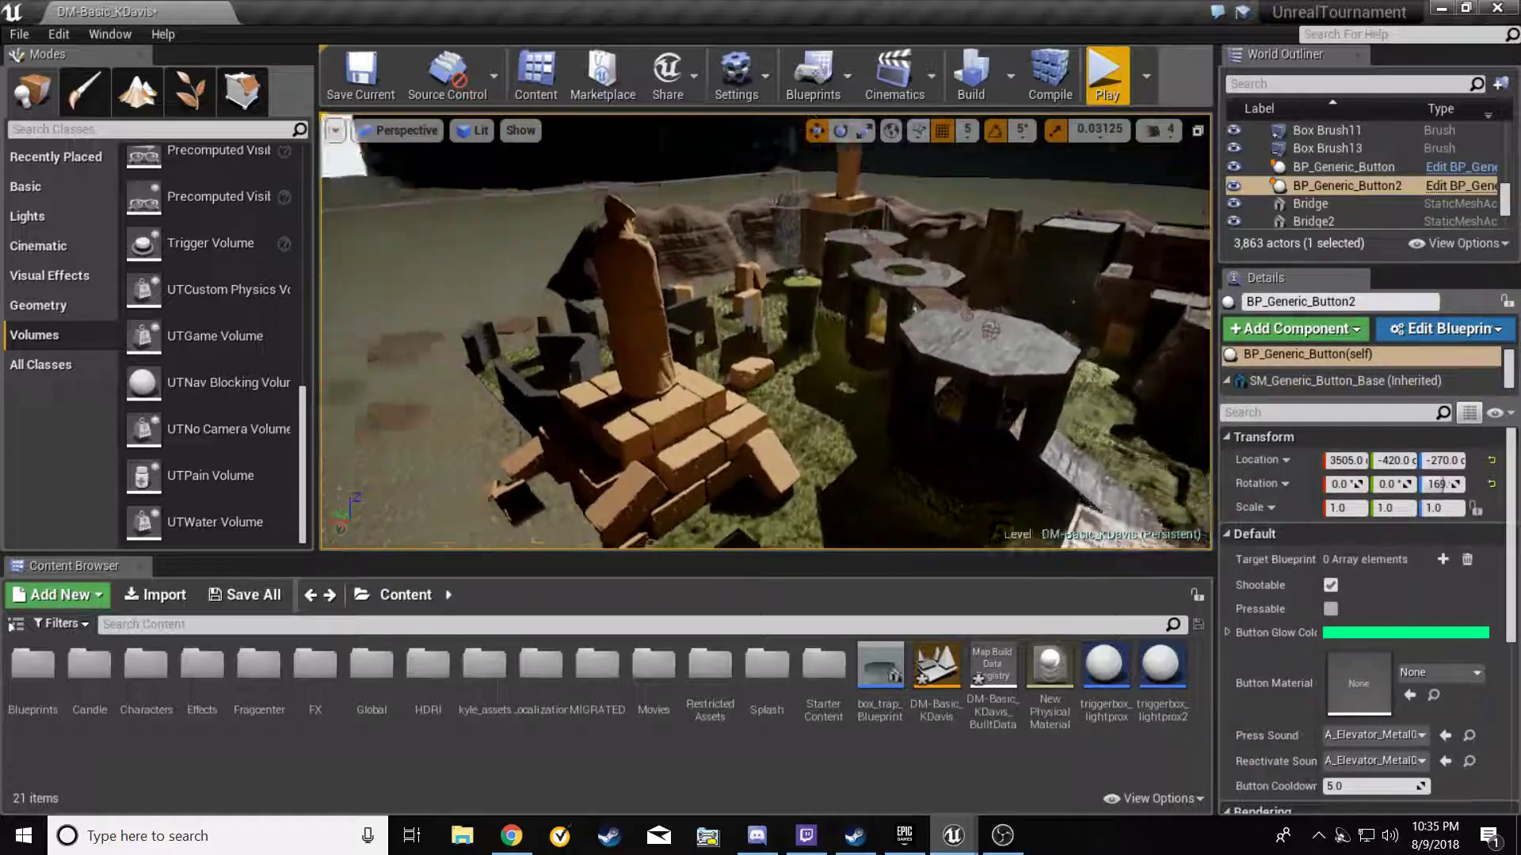